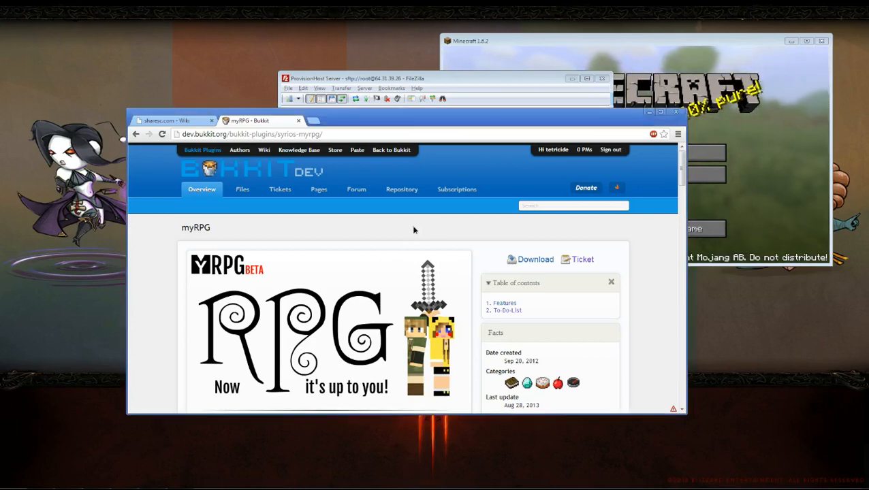
{"action": "scroll", "coordinate": [412, 229], "scroll_direction": "down", "scroll_amount": 3}
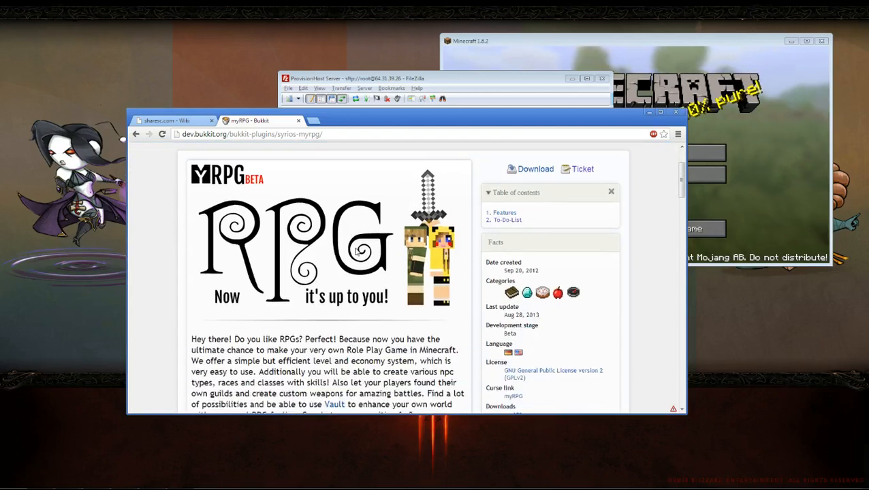
{"action": "scroll", "coordinate": [388, 334], "scroll_direction": "down", "scroll_amount": 3}
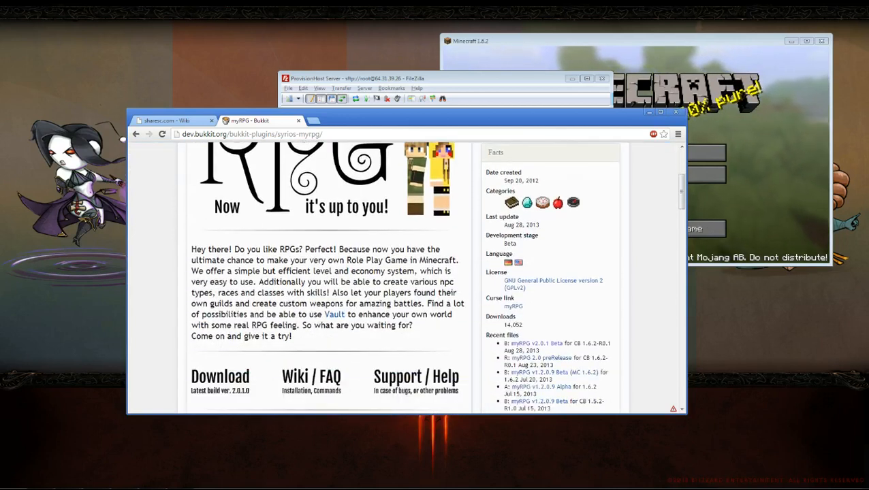
{"action": "scroll", "coordinate": [457, 285], "scroll_direction": "down", "scroll_amount": 2}
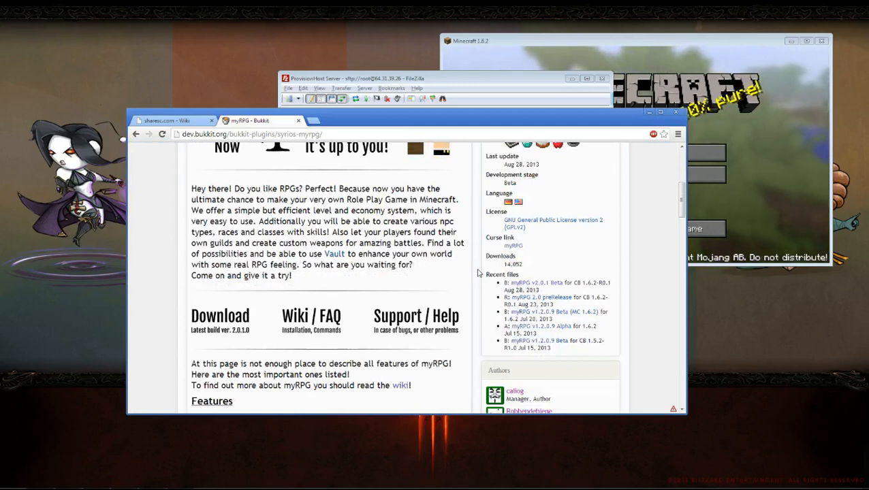
{"action": "scroll", "coordinate": [471, 255], "scroll_direction": "up", "scroll_amount": 1}
{"action": "scroll", "coordinate": [472, 255], "scroll_direction": "up", "scroll_amount": 2}
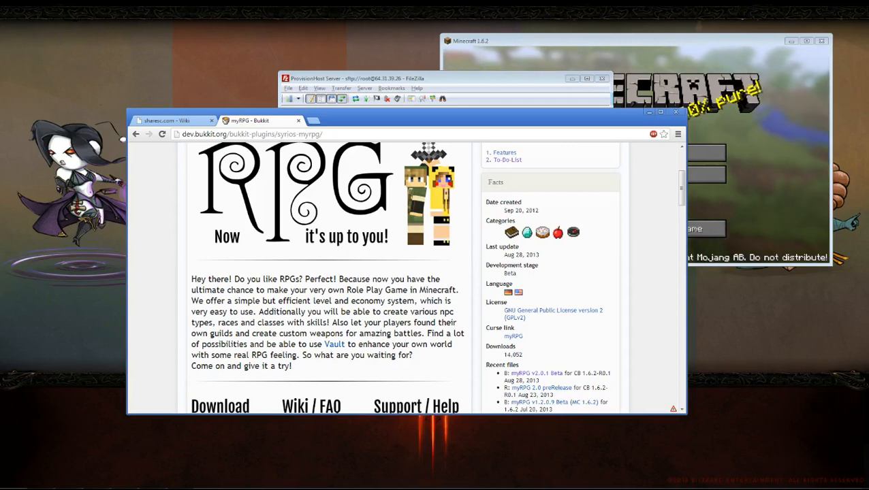
{"action": "scroll", "coordinate": [471, 258], "scroll_direction": "up", "scroll_amount": 3}
{"action": "scroll", "coordinate": [457, 310], "scroll_direction": "up", "scroll_amount": 1}
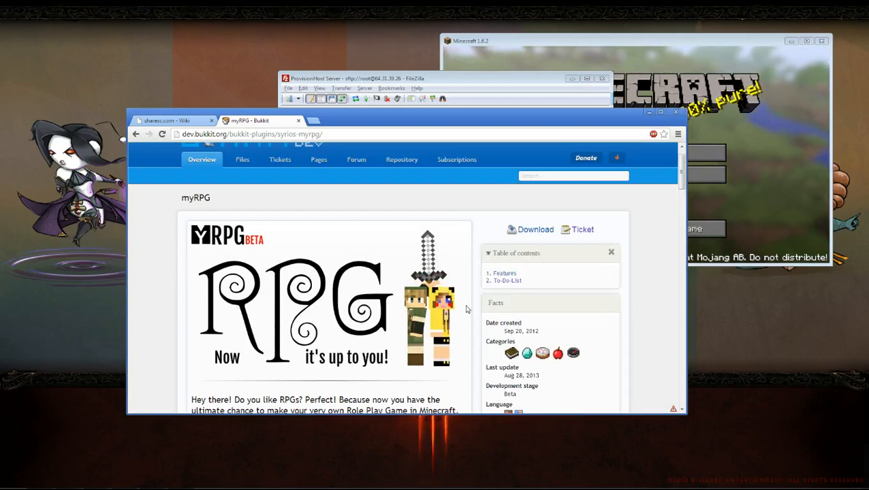
{"action": "scroll", "coordinate": [466, 308], "scroll_direction": "down", "scroll_amount": 2}
{"action": "scroll", "coordinate": [468, 312], "scroll_direction": "down", "scroll_amount": 1}
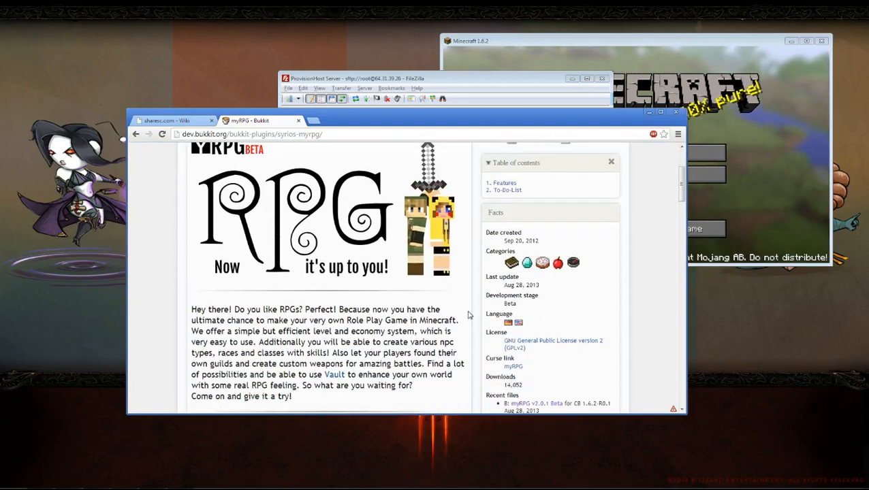
{"action": "scroll", "coordinate": [468, 314], "scroll_direction": "down", "scroll_amount": 2}
{"action": "scroll", "coordinate": [498, 312], "scroll_direction": "down", "scroll_amount": 1}
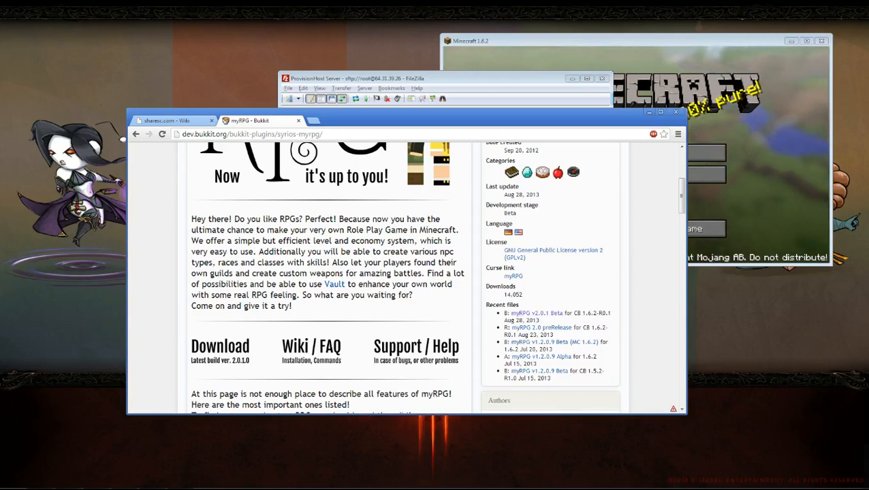
{"action": "scroll", "coordinate": [406, 273], "scroll_direction": "up", "scroll_amount": 3}
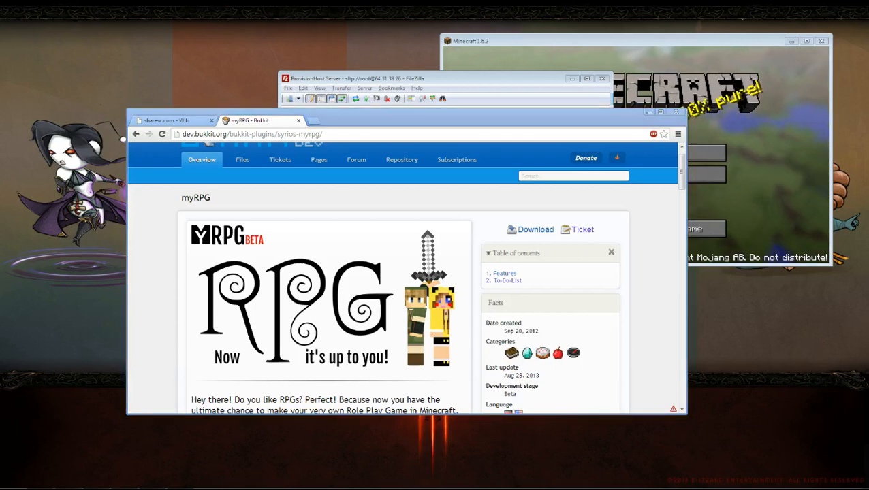
Upload myRPG_2.0.1_Beta.jar from Downloads into the server's remote plugins folder
{"action": "left_click", "coordinate": [455, 79]}
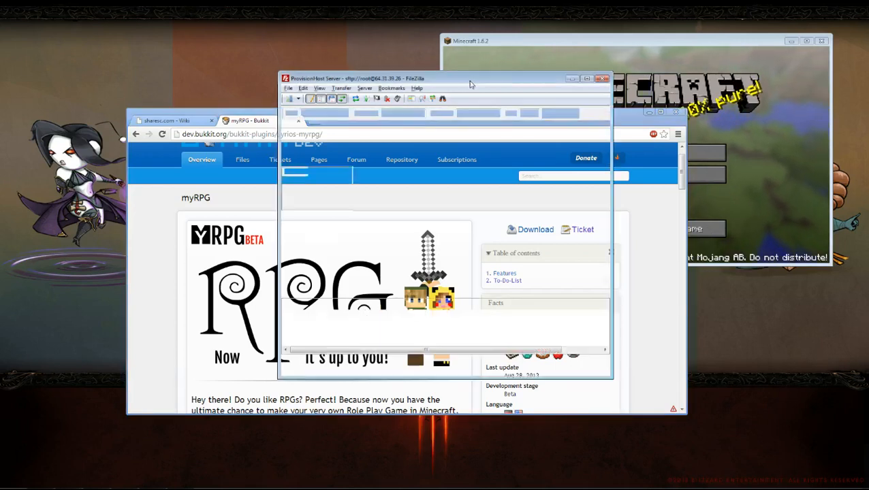
{"action": "scroll", "coordinate": [406, 258], "scroll_direction": "up", "scroll_amount": 1}
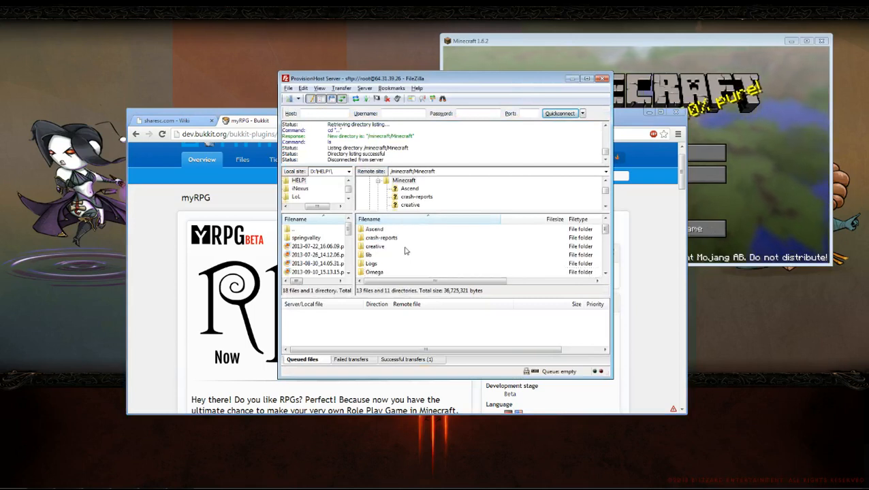
{"action": "scroll", "coordinate": [402, 251], "scroll_direction": "up", "scroll_amount": 1}
{"action": "scroll", "coordinate": [401, 251], "scroll_direction": "down", "scroll_amount": 1}
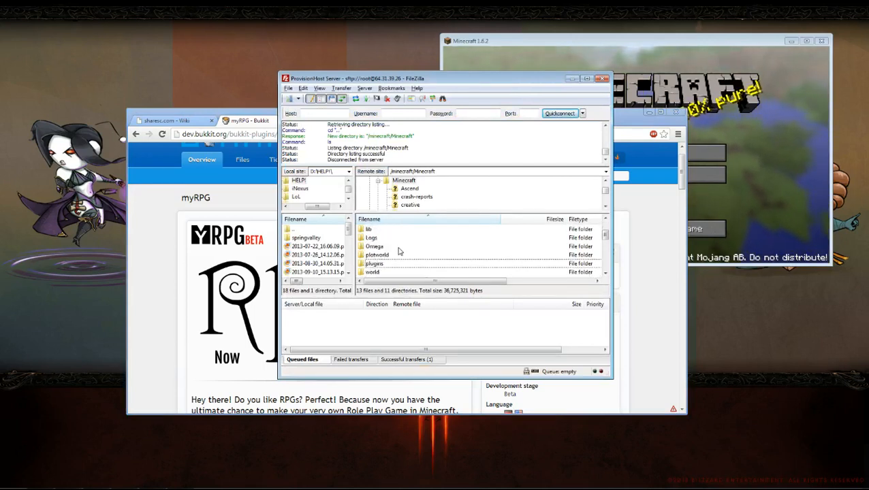
{"action": "scroll", "coordinate": [402, 252], "scroll_direction": "down", "scroll_amount": 1}
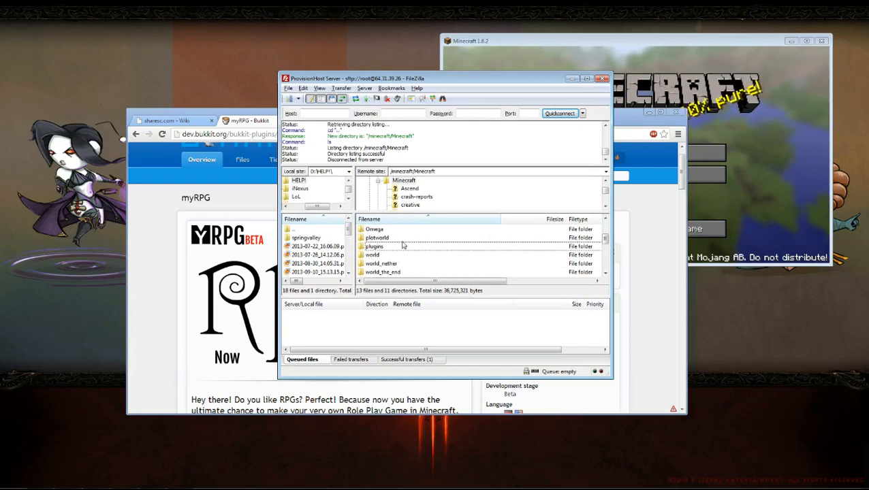
{"action": "scroll", "coordinate": [403, 245], "scroll_direction": "up", "scroll_amount": 1}
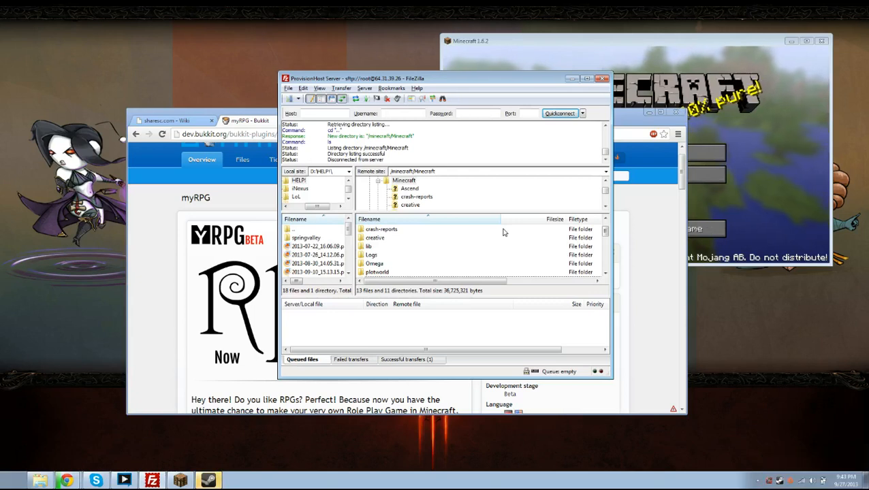
{"action": "left_click", "coordinate": [415, 247]}
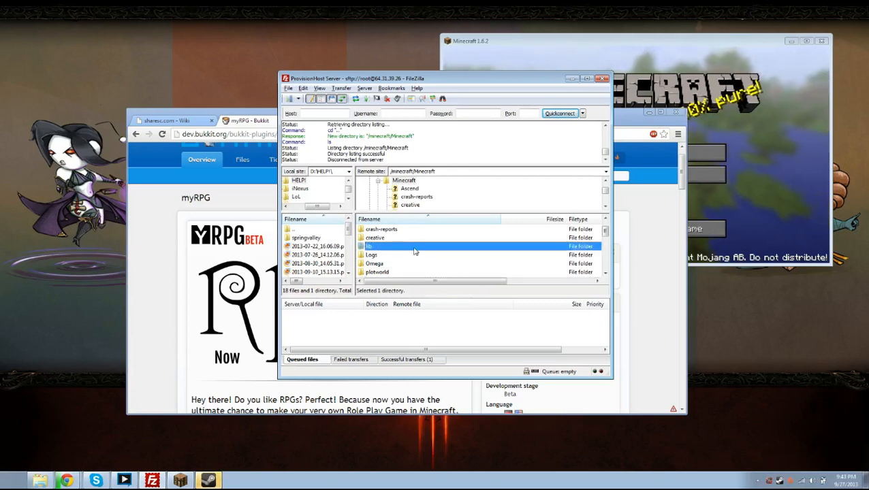
{"action": "scroll", "coordinate": [415, 251], "scroll_direction": "down", "scroll_amount": 1}
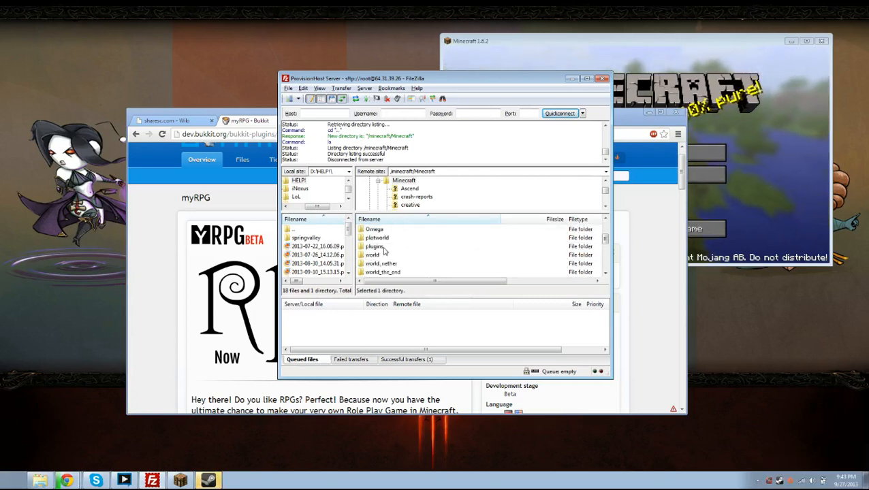
{"action": "double_click", "coordinate": [384, 254]}
{"action": "scroll", "coordinate": [388, 254], "scroll_direction": "down", "scroll_amount": 5}
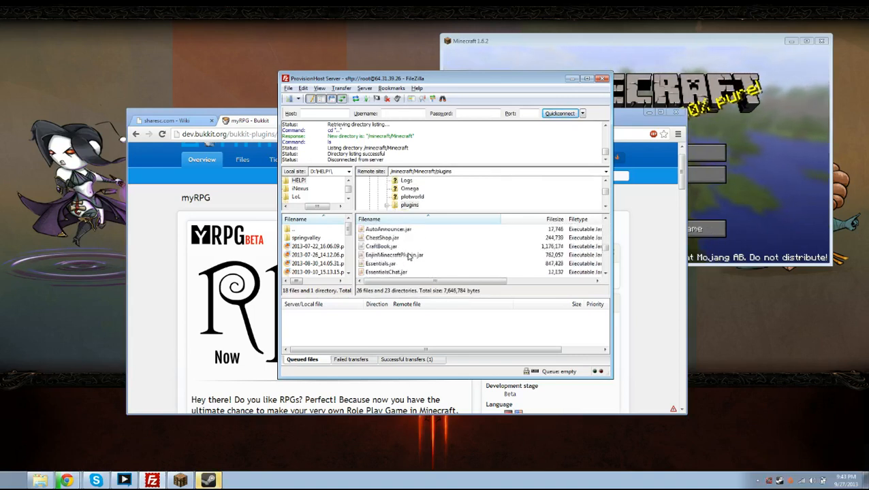
{"action": "scroll", "coordinate": [409, 255], "scroll_direction": "down", "scroll_amount": 3}
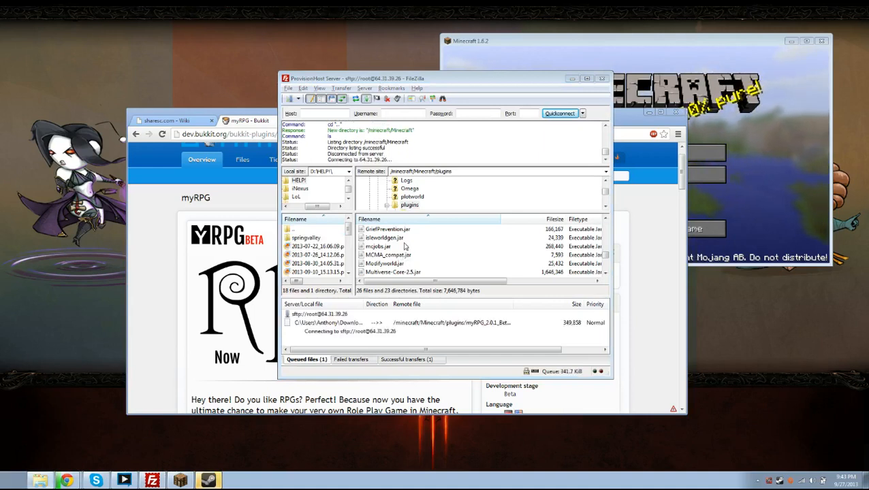
{"action": "left_click_drag", "start_coordinate": [313, 243], "coordinate": [406, 247]}
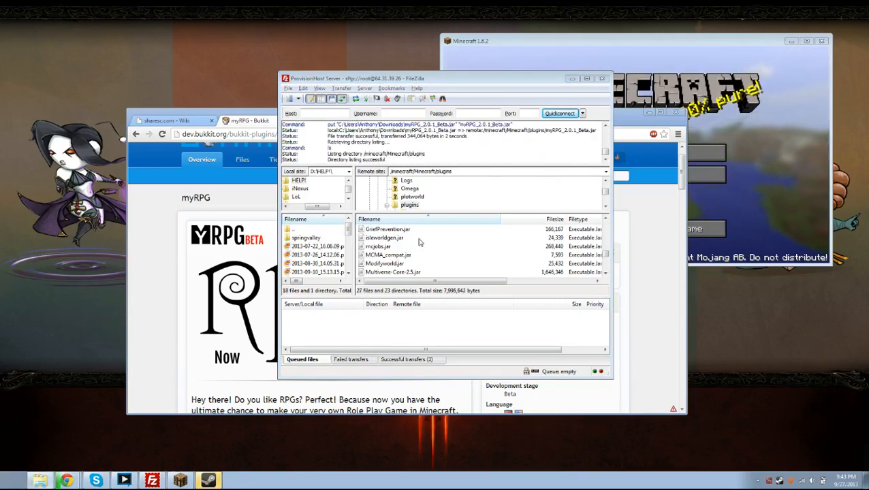
{"action": "left_click", "coordinate": [425, 256]}
{"action": "scroll", "coordinate": [427, 259], "scroll_direction": "up", "scroll_amount": 2}
{"action": "scroll", "coordinate": [427, 257], "scroll_direction": "up", "scroll_amount": 2}
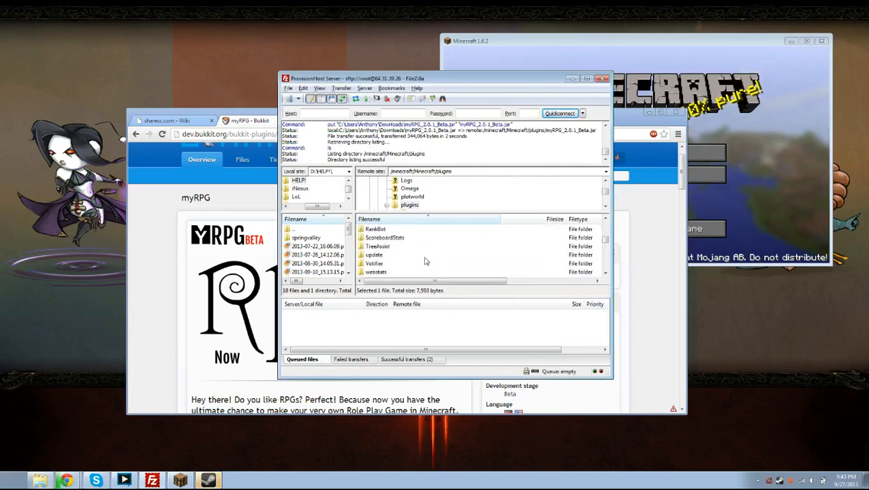
{"action": "scroll", "coordinate": [428, 256], "scroll_direction": "up", "scroll_amount": 1}
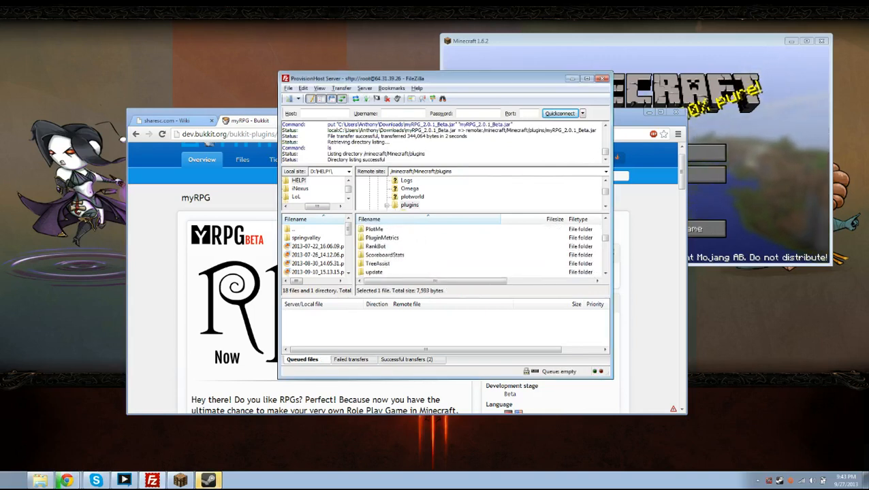
{"action": "left_click", "coordinate": [204, 122]}
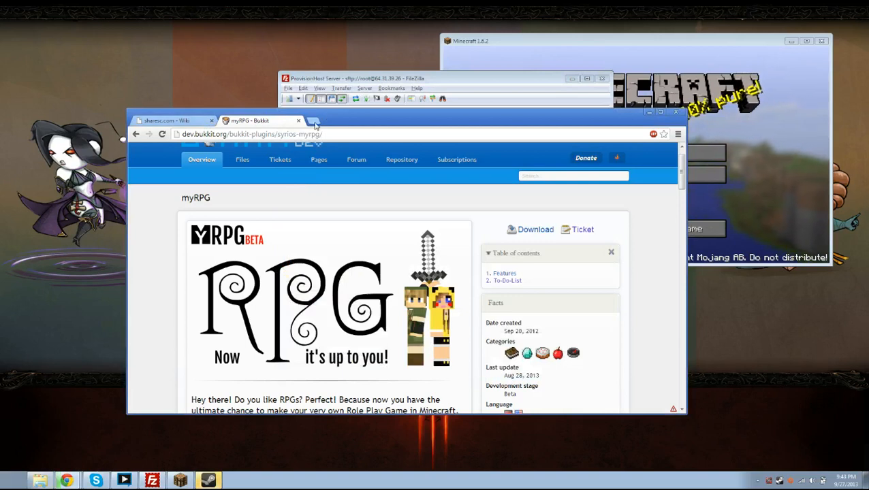
{"action": "left_click", "coordinate": [122, 138]}
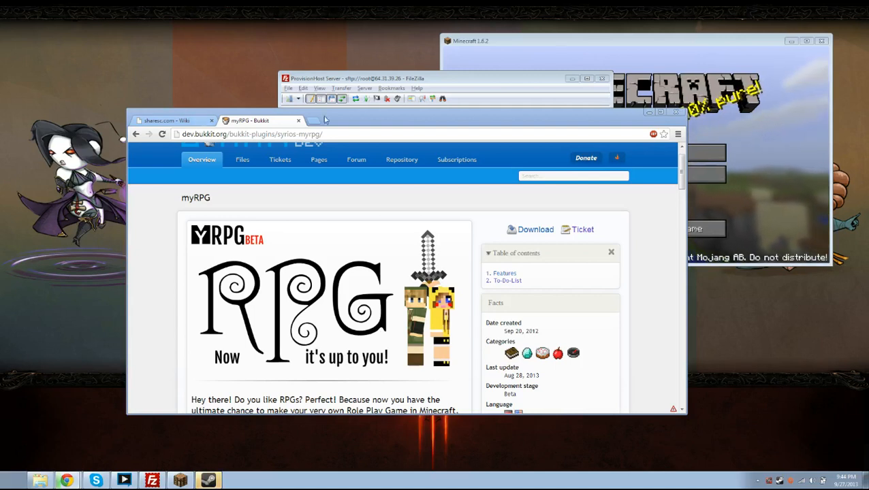
Refresh the plugins listing and navigate into myRPG's myConfig folder on the server
{"action": "left_click", "coordinate": [446, 80]}
{"action": "left_click", "coordinate": [420, 254]}
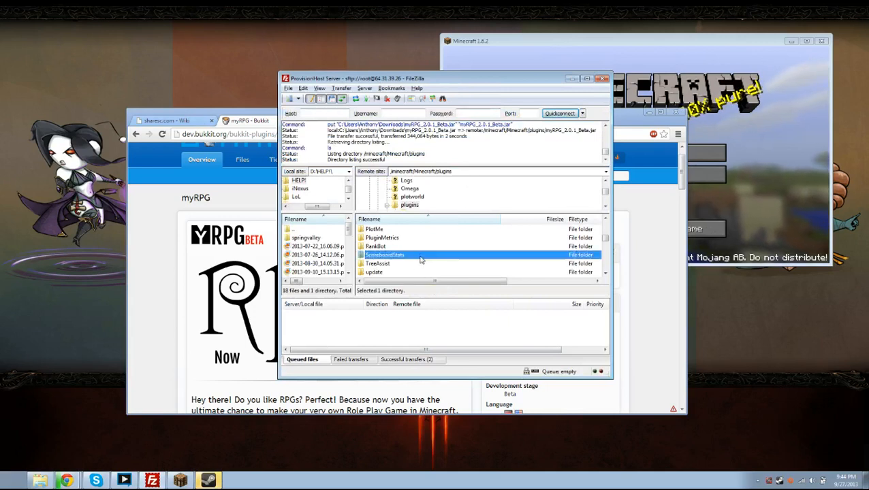
{"action": "key", "text": "Up"}
{"action": "key", "text": "Up"}
{"action": "scroll", "coordinate": [420, 257], "scroll_direction": "down", "scroll_amount": 1}
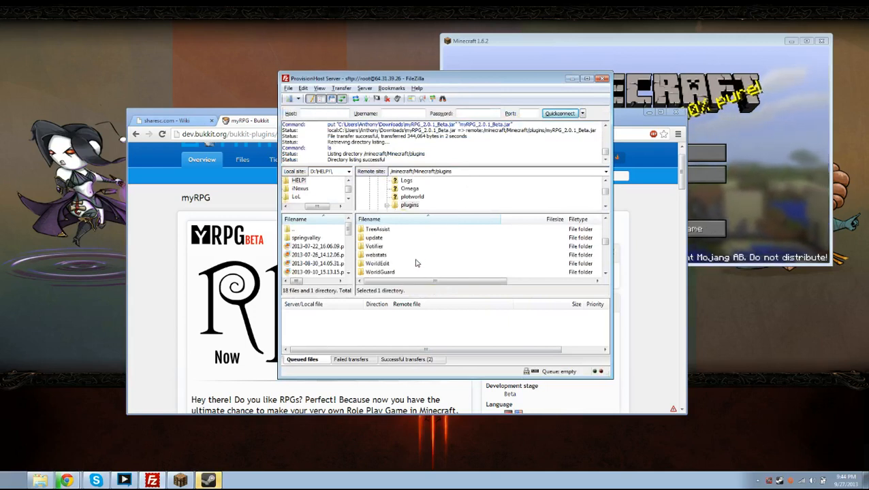
{"action": "left_click", "coordinate": [417, 263]}
{"action": "key", "text": "F5"}
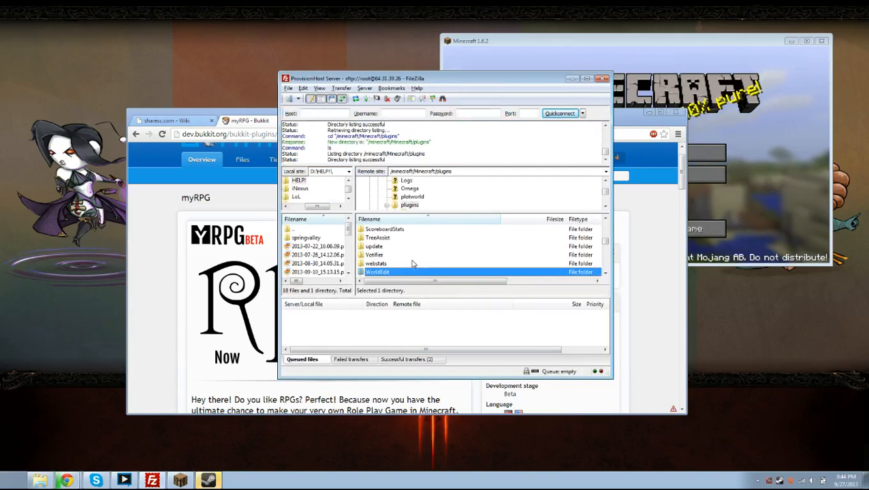
{"action": "scroll", "coordinate": [407, 262], "scroll_direction": "up", "scroll_amount": 2}
{"action": "scroll", "coordinate": [401, 260], "scroll_direction": "up", "scroll_amount": 1}
{"action": "left_click", "coordinate": [386, 256]}
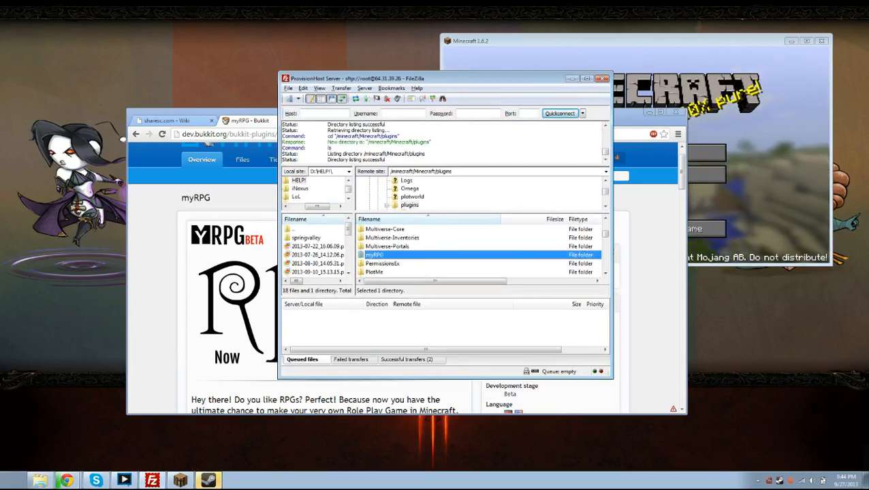
{"action": "double_click", "coordinate": [387, 255]}
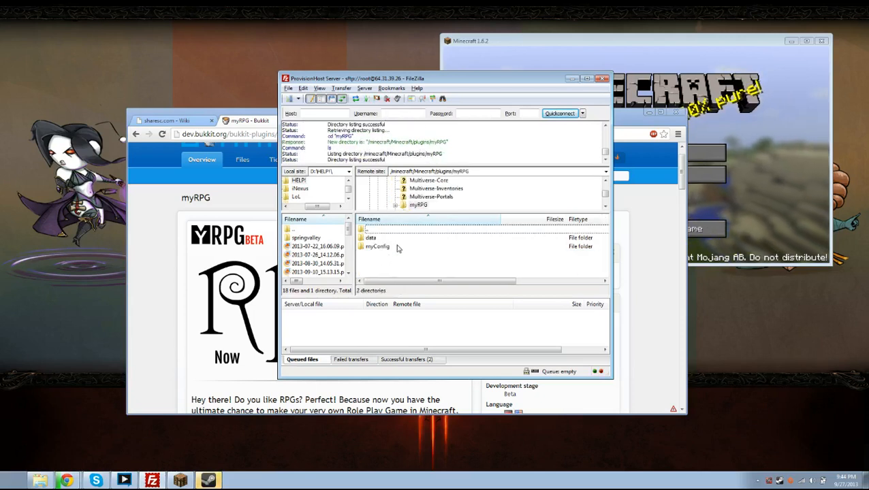
{"action": "left_click", "coordinate": [384, 247]}
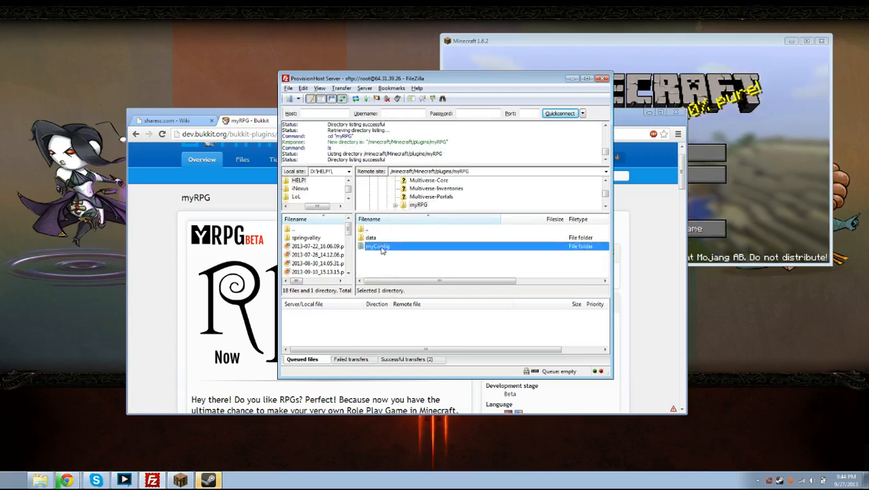
{"action": "double_click", "coordinate": [382, 249]}
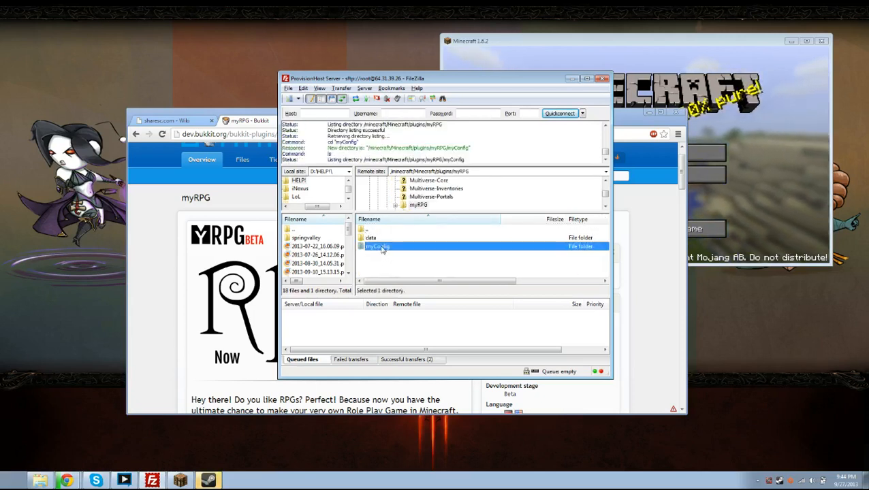
Open the remote config.yml via View/Edit so it loads in Notepad++
{"action": "left_click", "coordinate": [385, 258]}
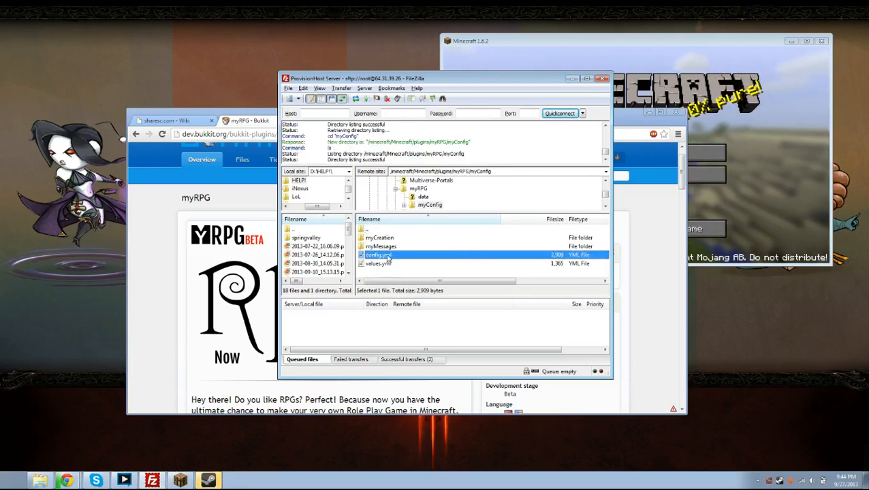
{"action": "right_click", "coordinate": [385, 256]}
{"action": "left_click", "coordinate": [424, 281]}
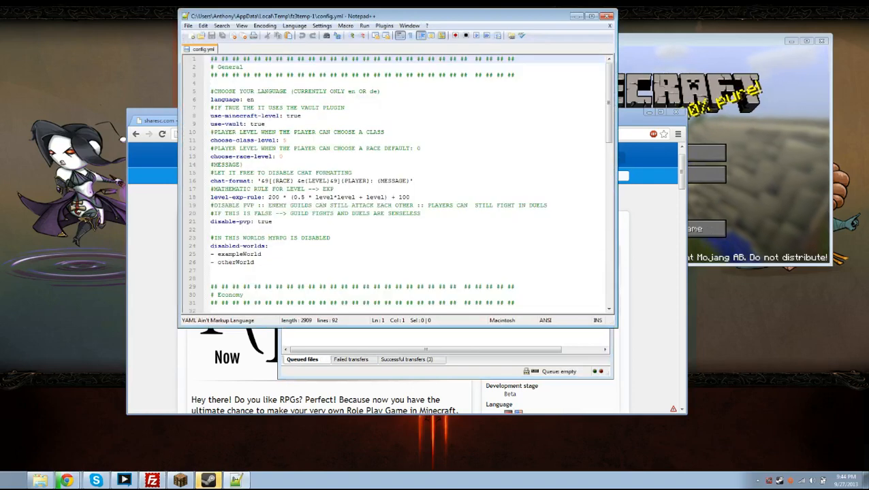
Review the language, use-minecraft-level and use-vault settings in config.yml
{"action": "mouse_move", "coordinate": [538, 21]}
{"action": "left_mouse_down"}
{"action": "mouse_move", "coordinate": [578, 71]}
{"action": "mouse_move", "coordinate": [600, 73]}
{"action": "left_mouse_up"}
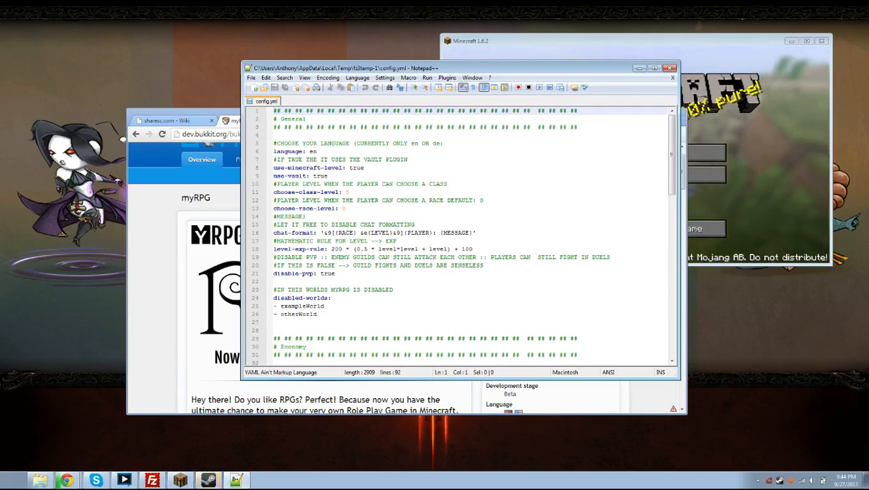
{"action": "left_click", "coordinate": [316, 151]}
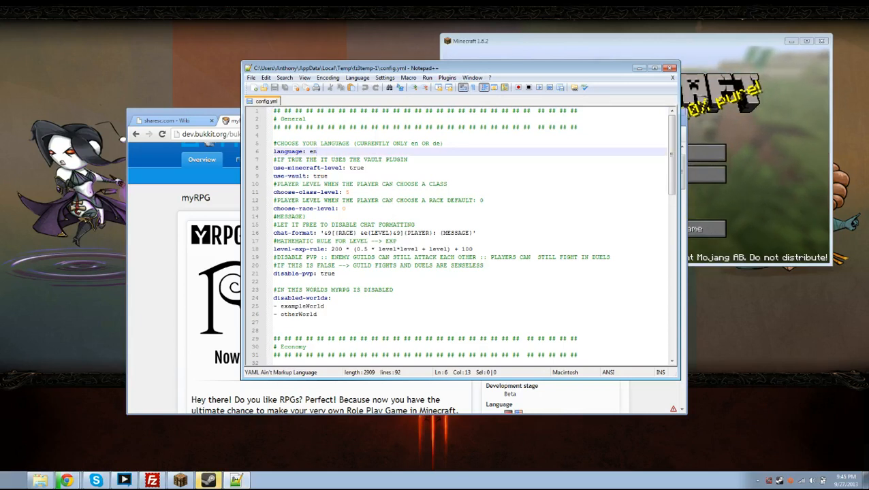
{"action": "left_click", "coordinate": [441, 144]}
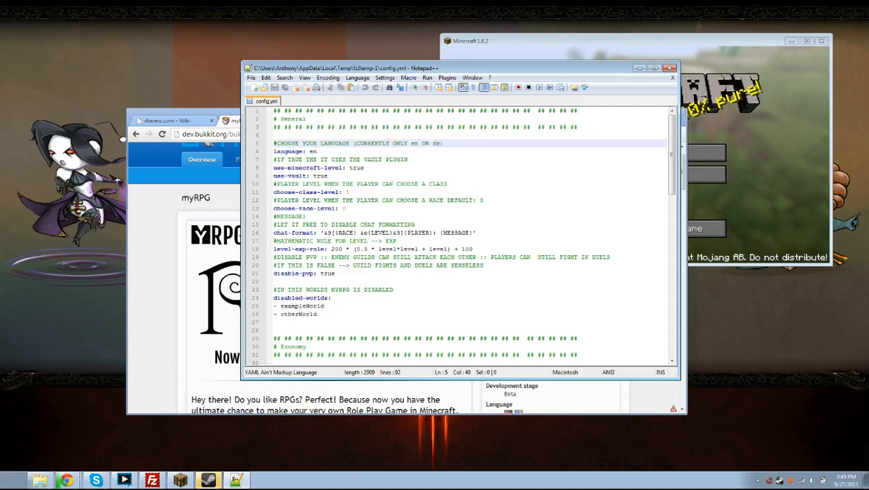
{"action": "key", "text": "Down"}
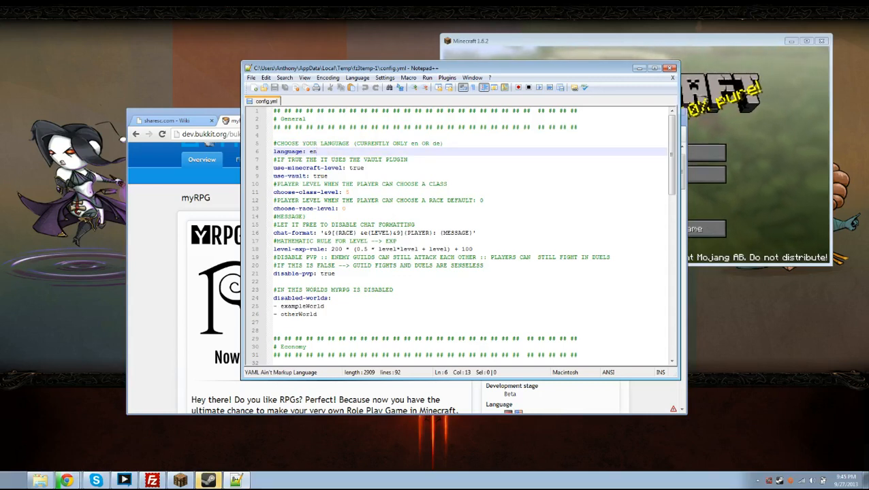
{"action": "key", "text": "Down"}
{"action": "key", "text": "Down"}
{"action": "key", "text": "End"}
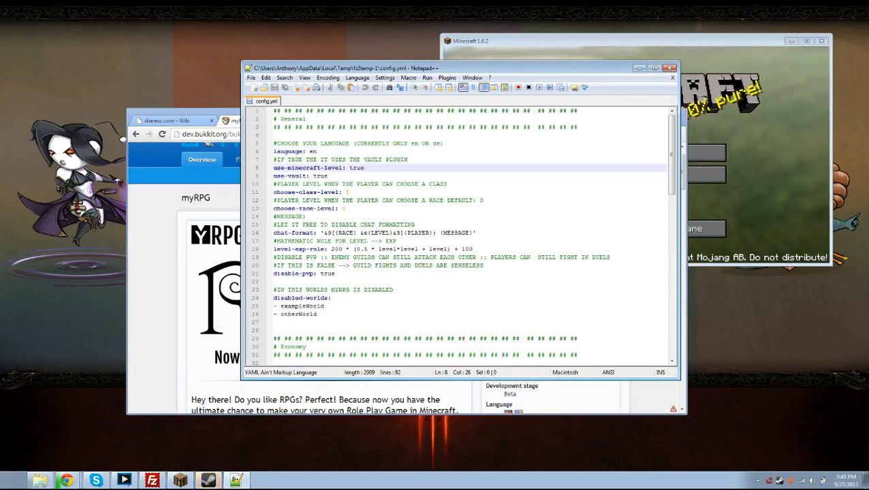
{"action": "key", "text": "Down"}
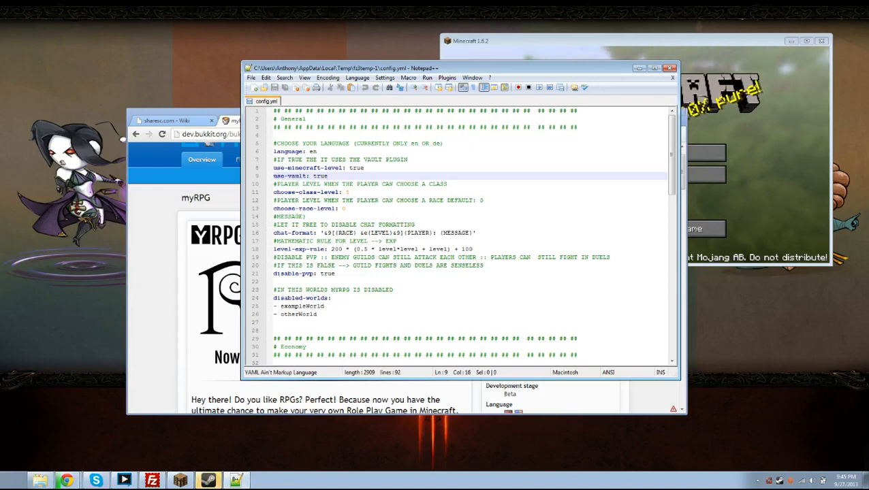
Replace the choose-class-level value, then move on to choose-race-level
{"action": "key", "text": "Down"}
{"action": "key", "text": "Down"}
{"action": "key", "text": "End"}
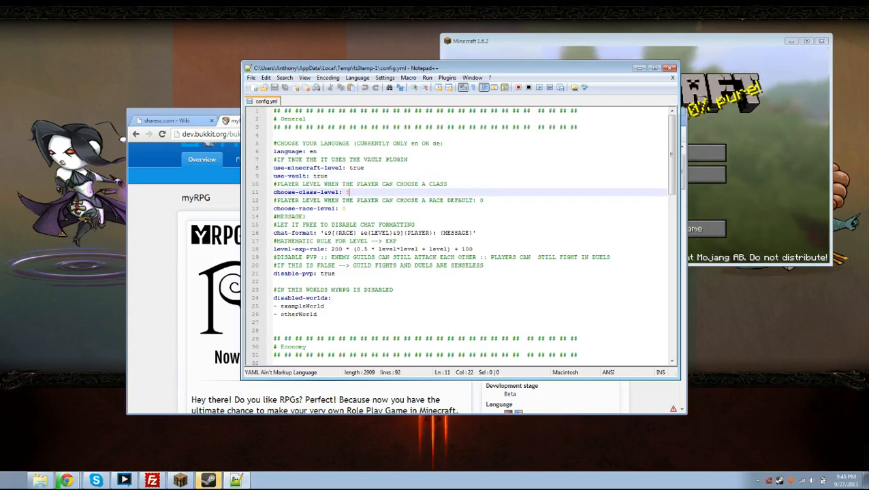
{"action": "key", "text": "BackSpace"}
{"action": "type", "text": "1"}
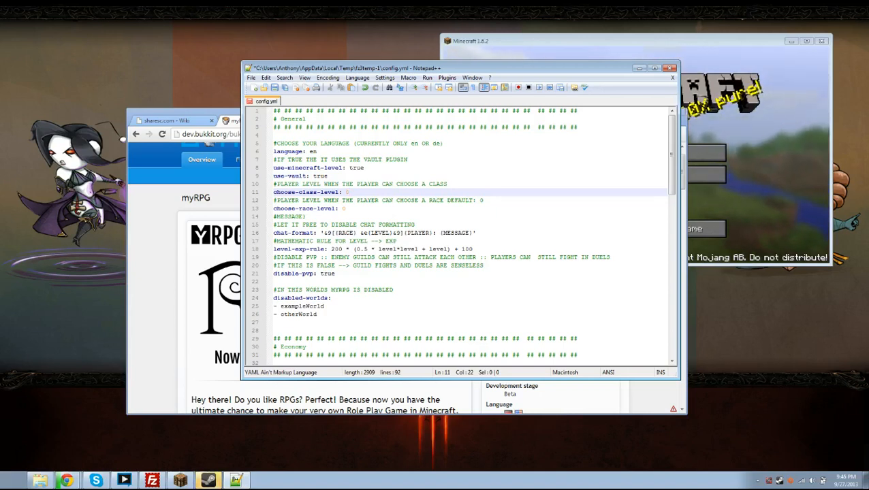
{"action": "key", "text": "Down"}
{"action": "key", "text": "Down"}
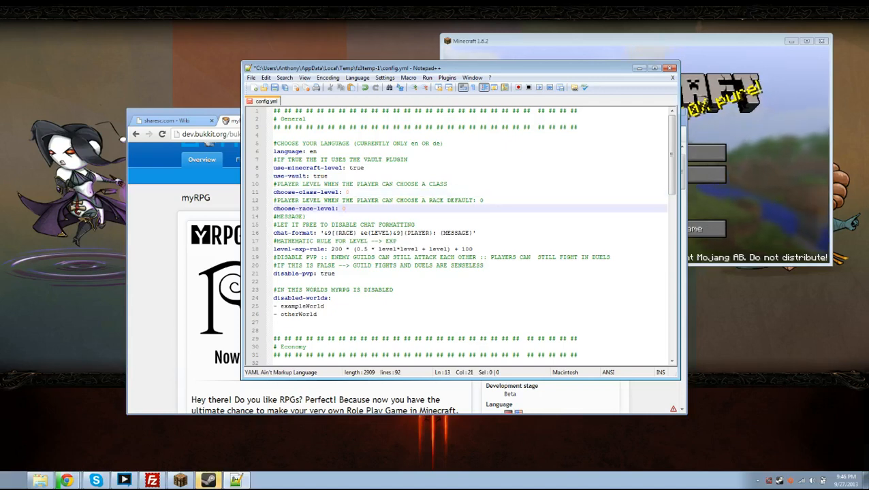
{"action": "left_click_drag", "start_coordinate": [477, 233], "coordinate": [321, 233]}
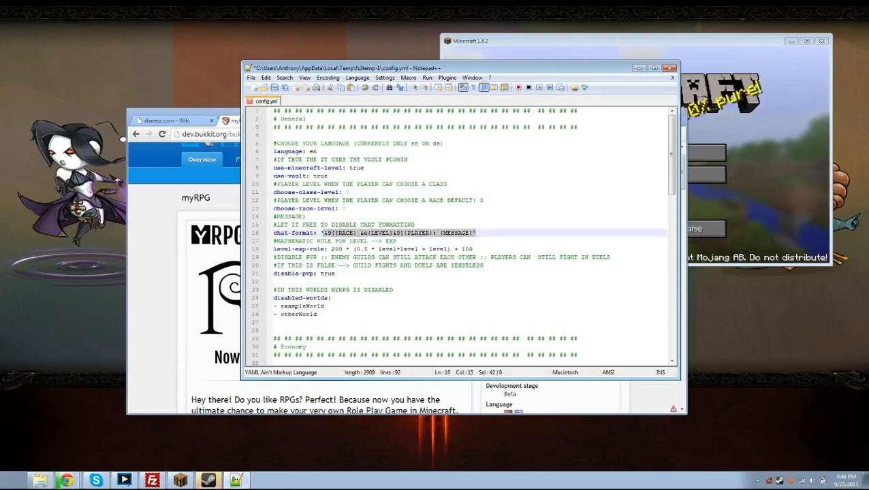
{"action": "left_click", "coordinate": [376, 233]}
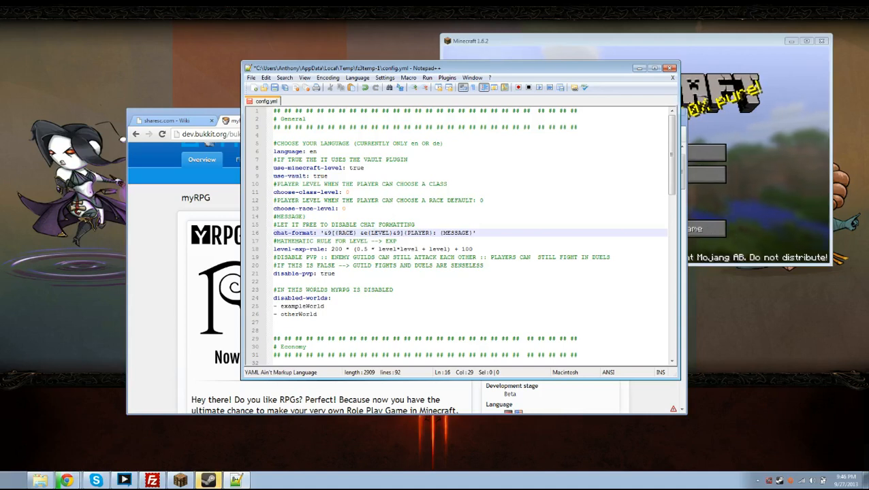
{"action": "left_click_drag", "start_coordinate": [374, 233], "coordinate": [451, 232]}
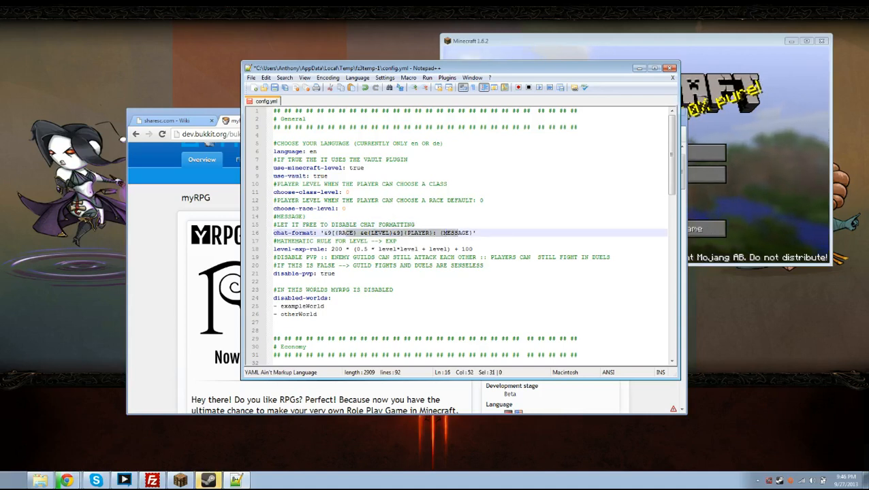
{"action": "left_click", "coordinate": [451, 232]}
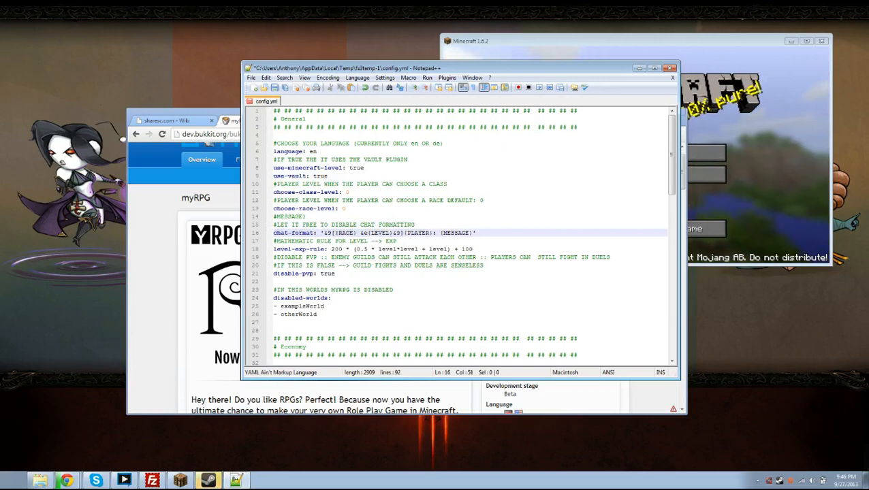
{"action": "left_click_drag", "start_coordinate": [332, 249], "coordinate": [472, 249]}
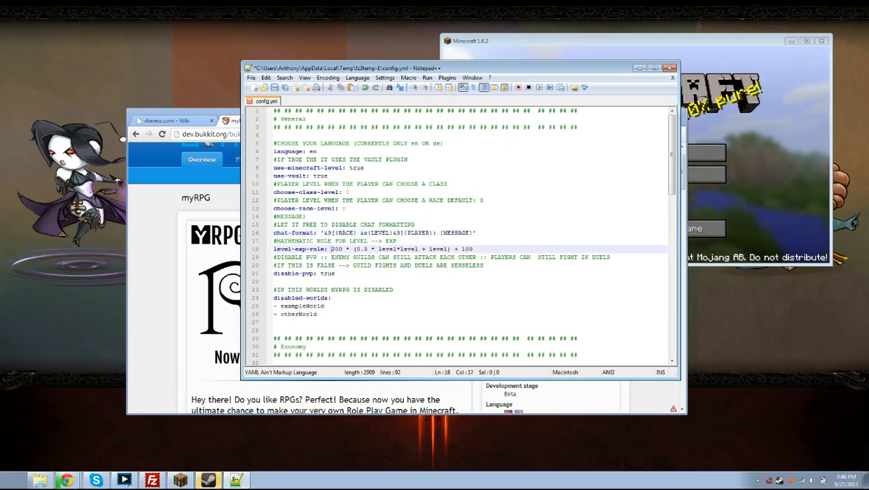
{"action": "left_click", "coordinate": [473, 250]}
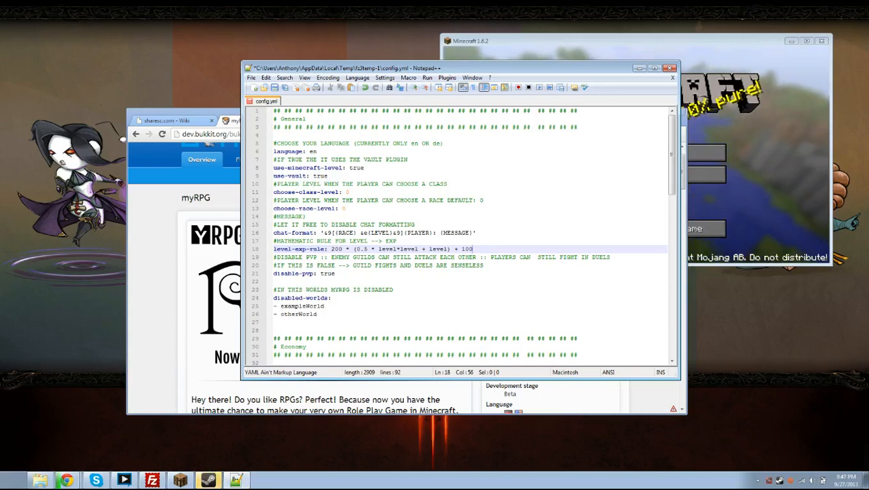
{"action": "key", "text": "Down"}
{"action": "key", "text": "Down"}
{"action": "key", "text": "End"}
{"action": "key", "text": "shift+Left"}
{"action": "key", "text": "shift+Left"}
{"action": "key", "text": "shift+Left"}
{"action": "key", "text": "shift+Right"}
{"action": "key", "text": "shift+Right"}
{"action": "key", "text": "Down"}
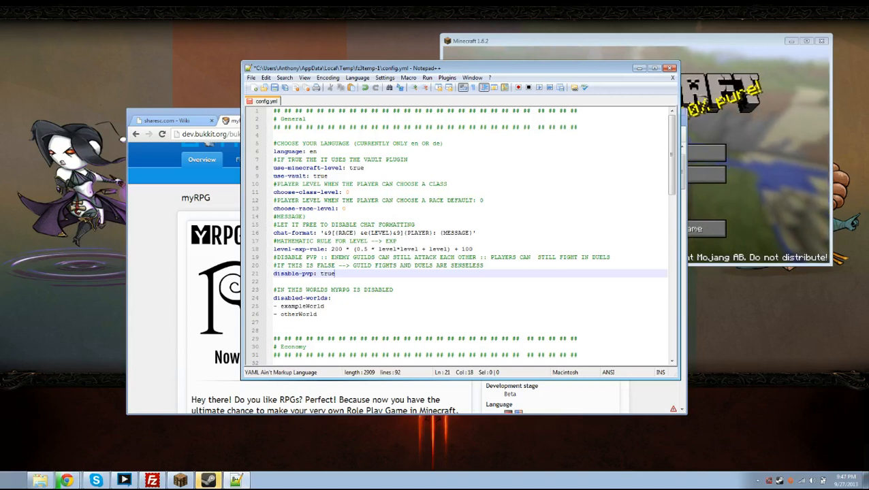
{"action": "double_click", "coordinate": [340, 258]}
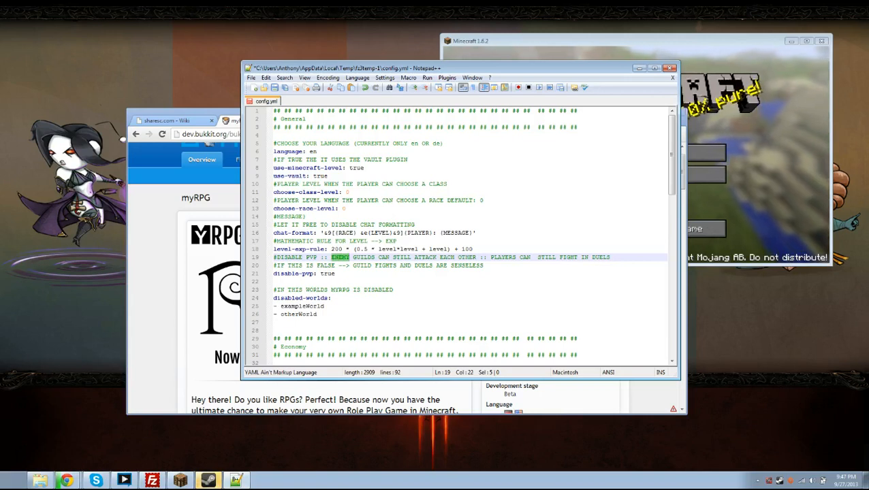
{"action": "key", "text": "Down"}
{"action": "key", "text": "Down"}
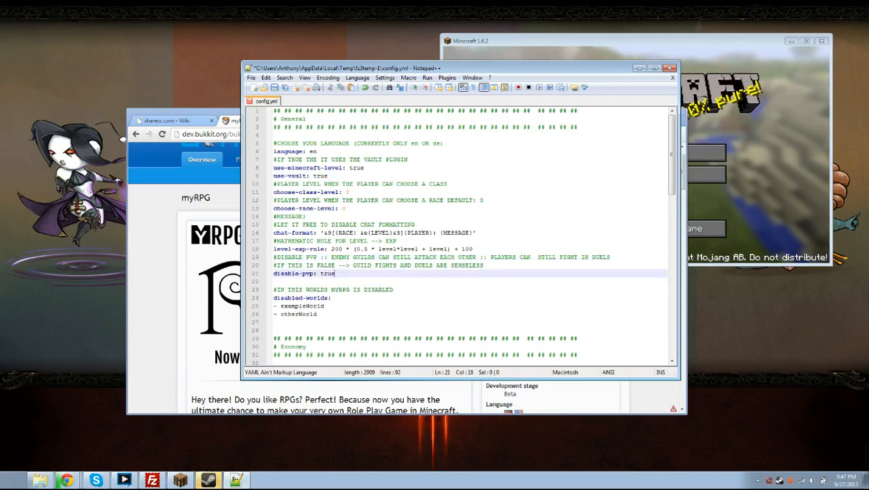
{"action": "key", "text": "ctrl+shift+Left"}
{"action": "key", "text": "Right"}
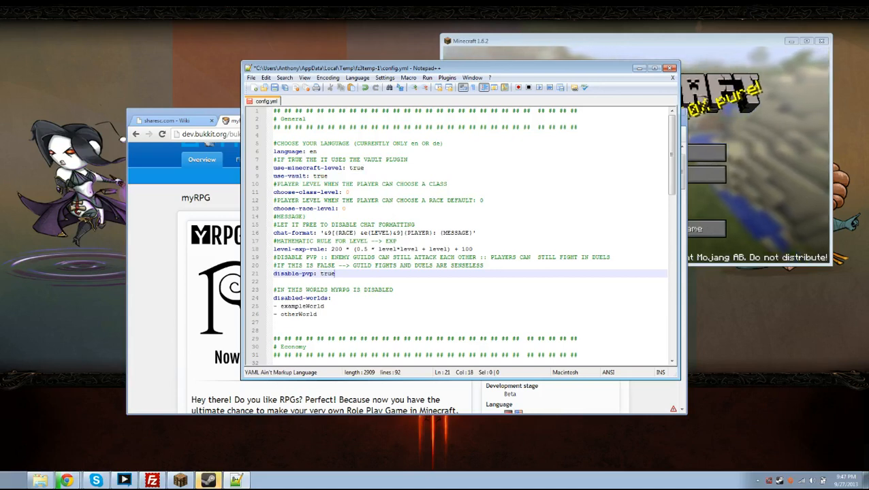
{"action": "double_click", "coordinate": [423, 265]}
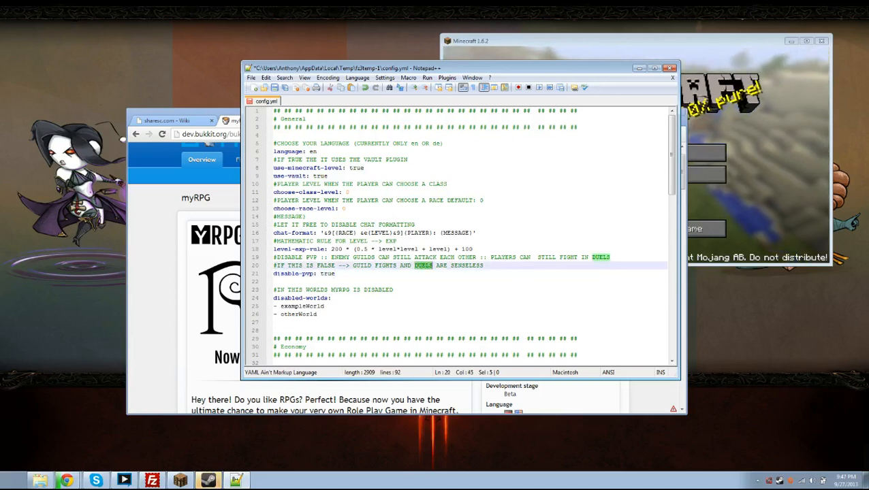
{"action": "key", "text": "Down"}
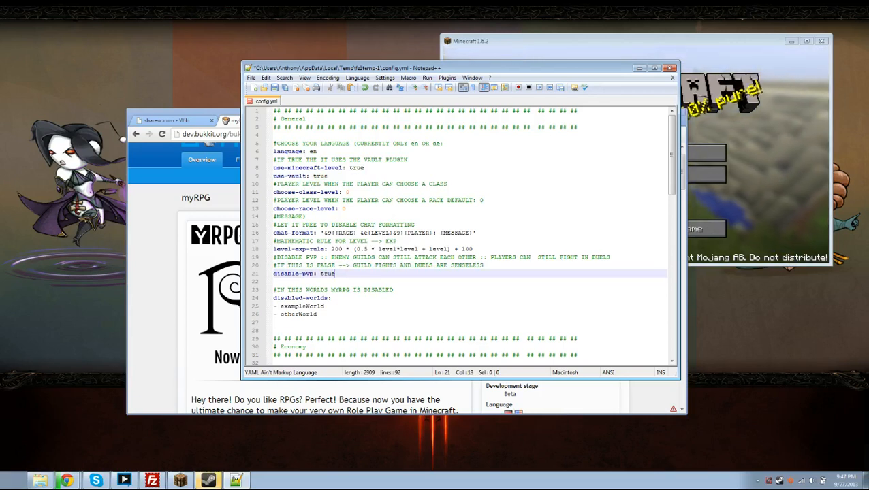
{"action": "key", "text": "ctrl+shift+Left"}
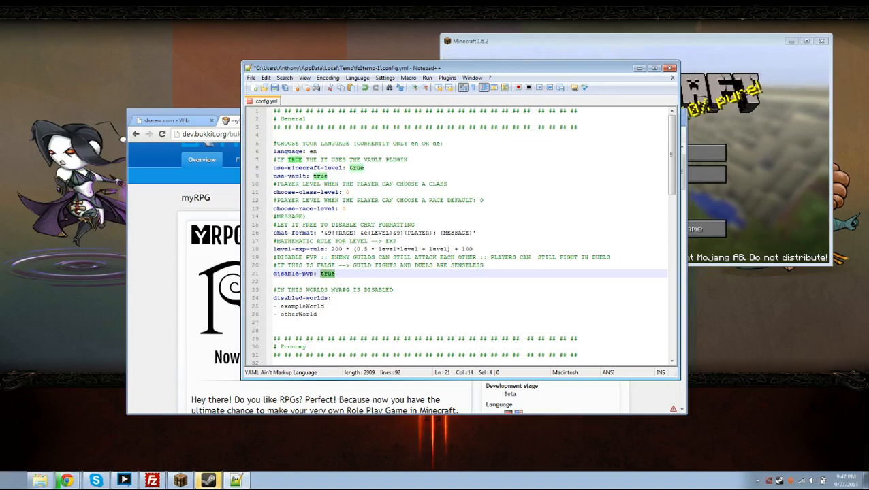
{"action": "key", "text": "Right"}
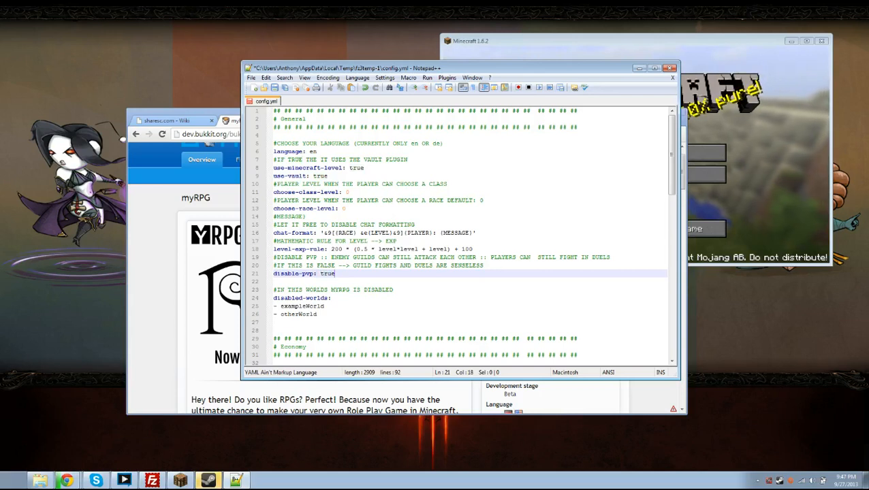
{"action": "key", "text": "ctrl+shift+Left"}
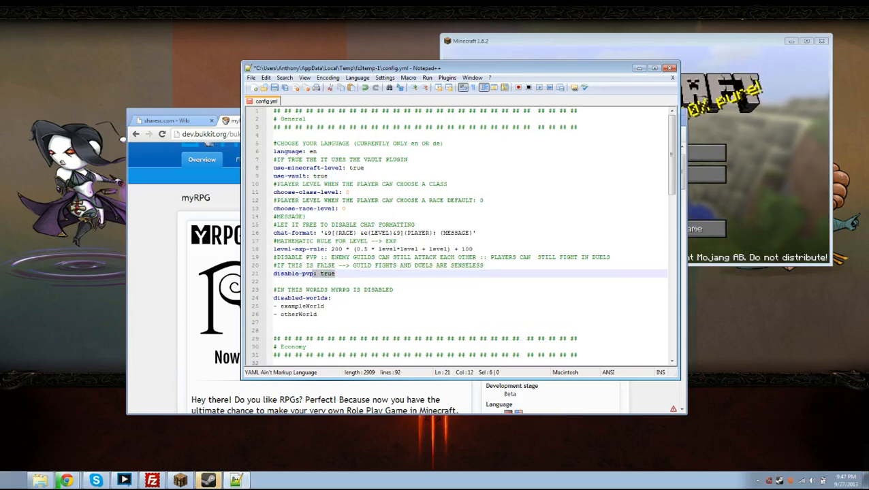
{"action": "key", "text": "Right"}
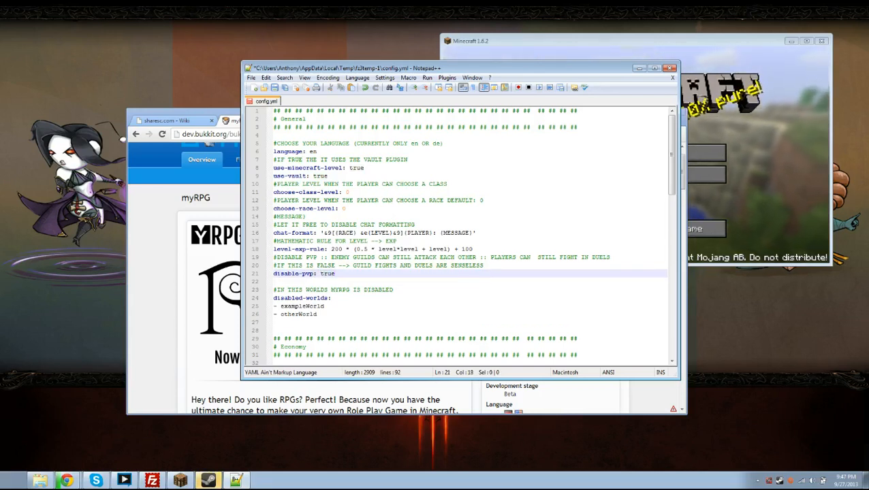
{"action": "scroll", "coordinate": [457, 235], "scroll_direction": "down", "scroll_amount": 1}
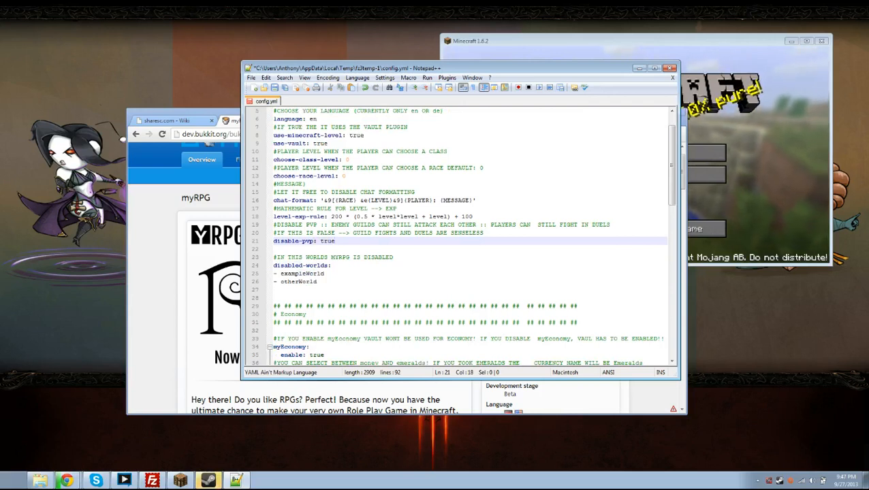
Add world_nether, world_the_end, plotworld, creative and Omega entries under disabled-worlds
{"action": "left_click_drag", "start_coordinate": [317, 281], "coordinate": [288, 273]}
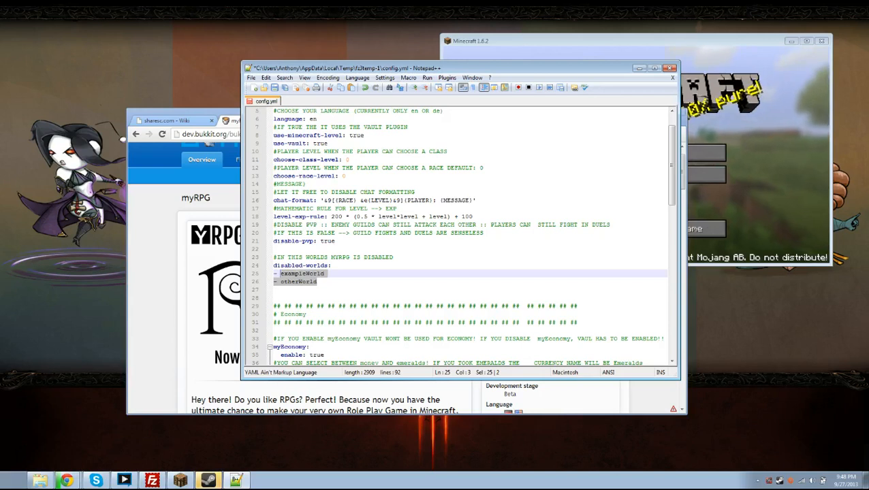
{"action": "type", "text": "world"}
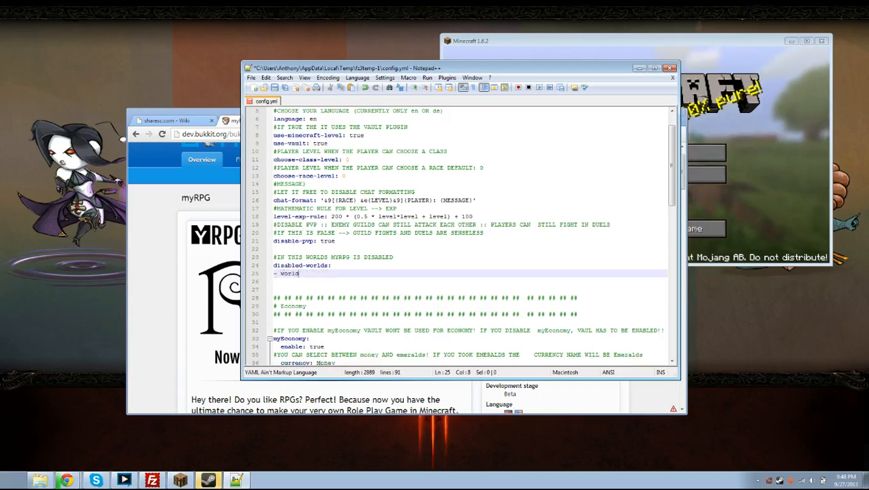
{"action": "key", "text": "Return"}
{"action": "type", "text": "- world "}
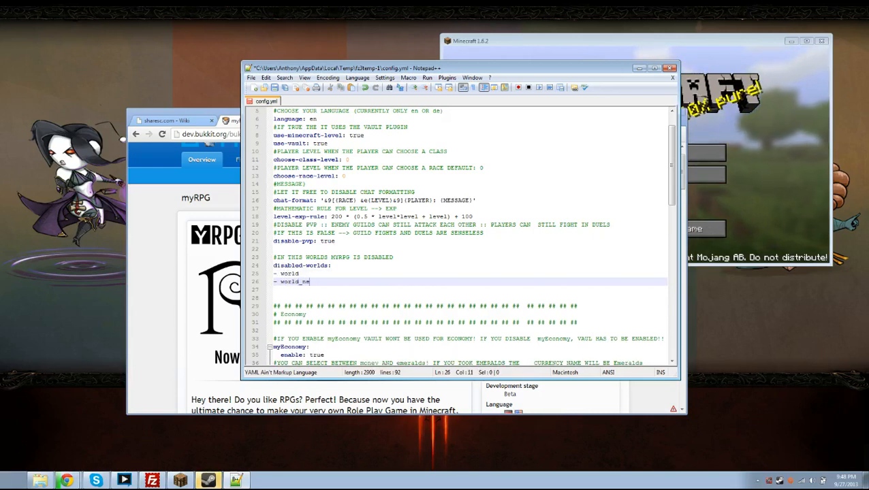
{"action": "type", "text": "nether"}
{"action": "key", "text": "Return"}
{"action": "type", "text": "- wo"}
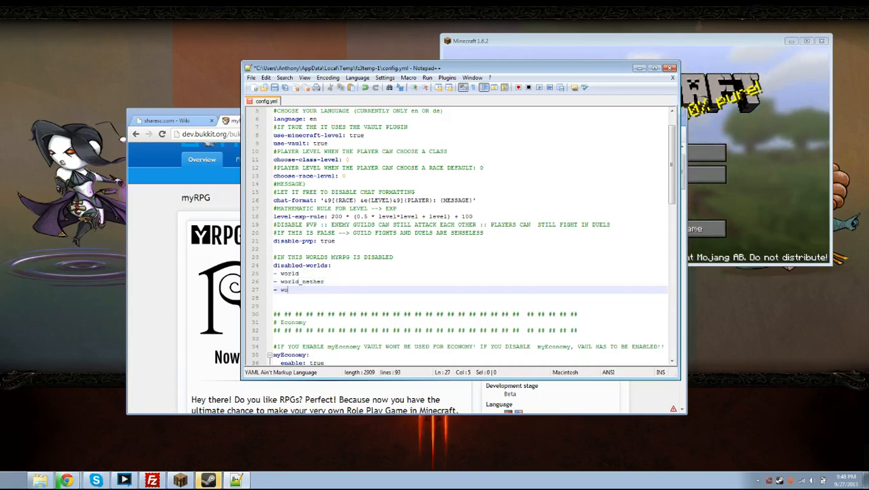
{"action": "type", "text": "rld_the_e"}
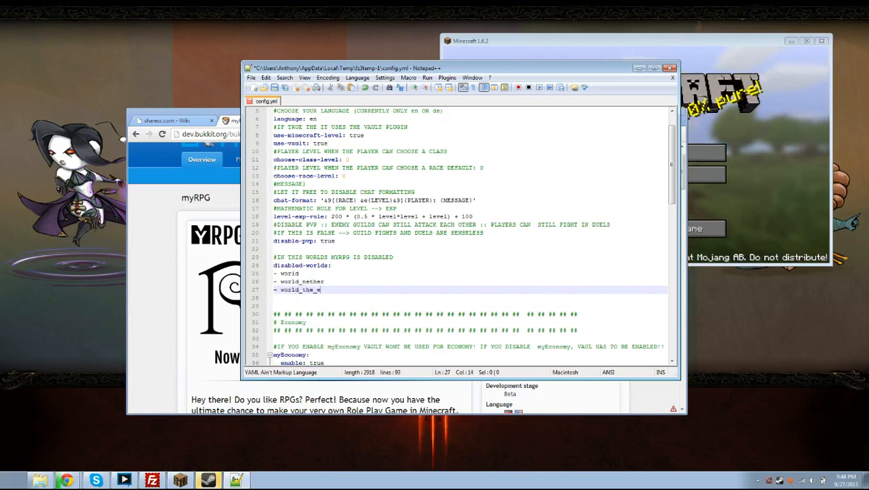
{"action": "type", "text": "nd"}
{"action": "key", "text": "Return"}
{"action": "type", "text": "-"}
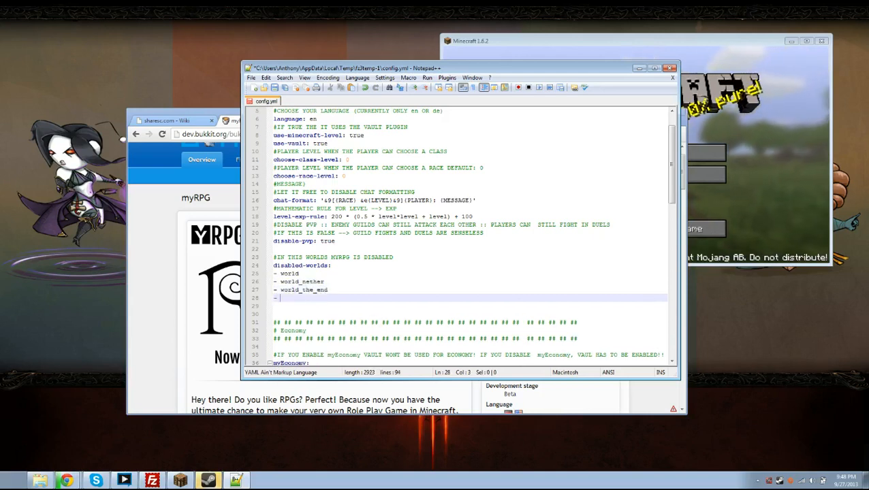
{"action": "type", "text": "plotworld"}
{"action": "key", "text": "Return"}
{"action": "type", "text": "- "}
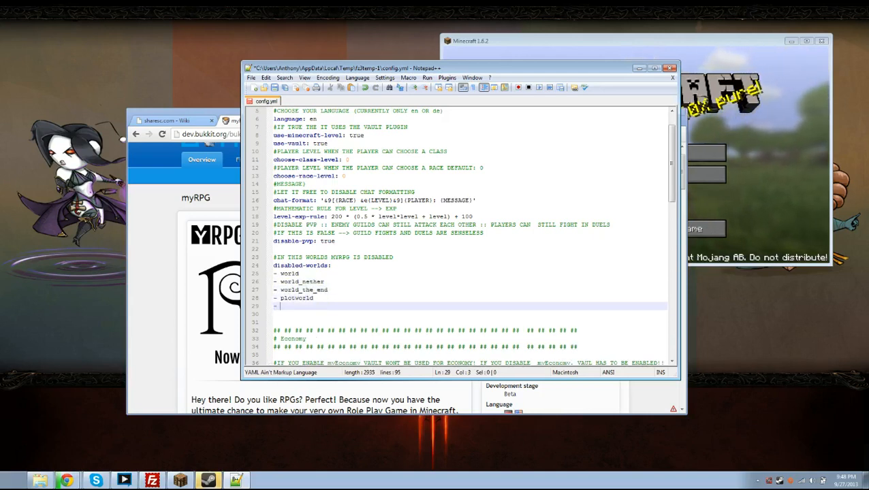
{"action": "type", "text": "creative"}
{"action": "key", "text": "Return"}
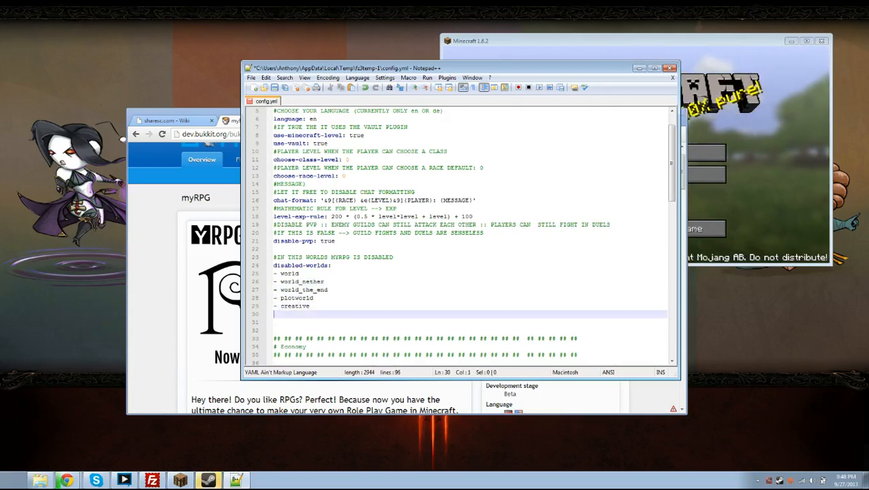
{"action": "type", "text": "- "}
{"action": "type", "text": "crega"}
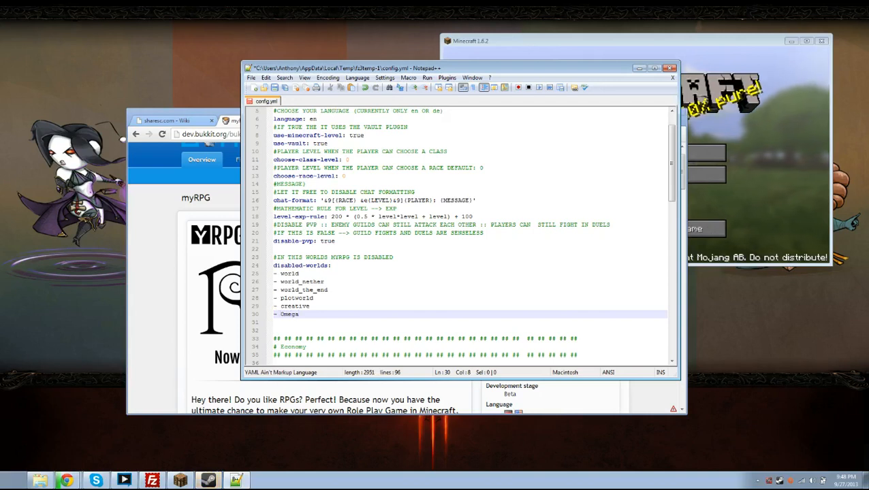
{"action": "scroll", "coordinate": [464, 235], "scroll_direction": "down", "scroll_amount": 4}
{"action": "scroll", "coordinate": [463, 235], "scroll_direction": "up", "scroll_amount": 4}
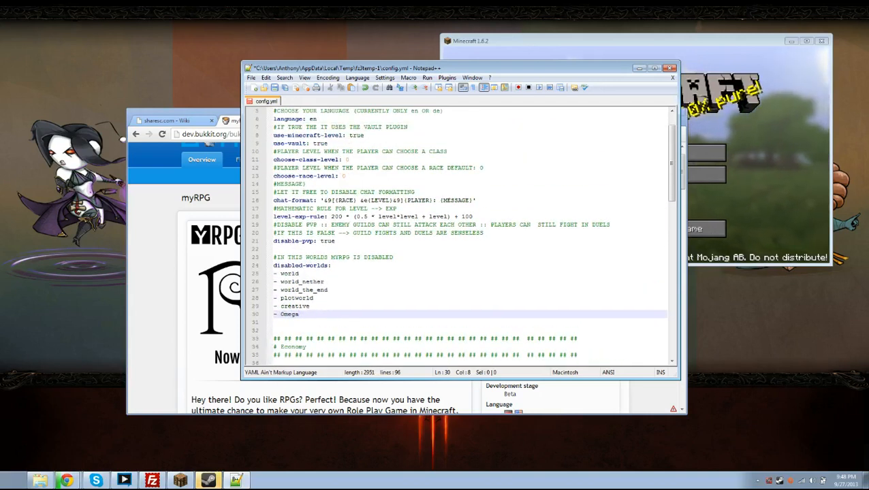
Check over the completed disabled-worlds list ending at Omega
{"action": "left_click_drag", "start_coordinate": [299, 314], "coordinate": [274, 273]}
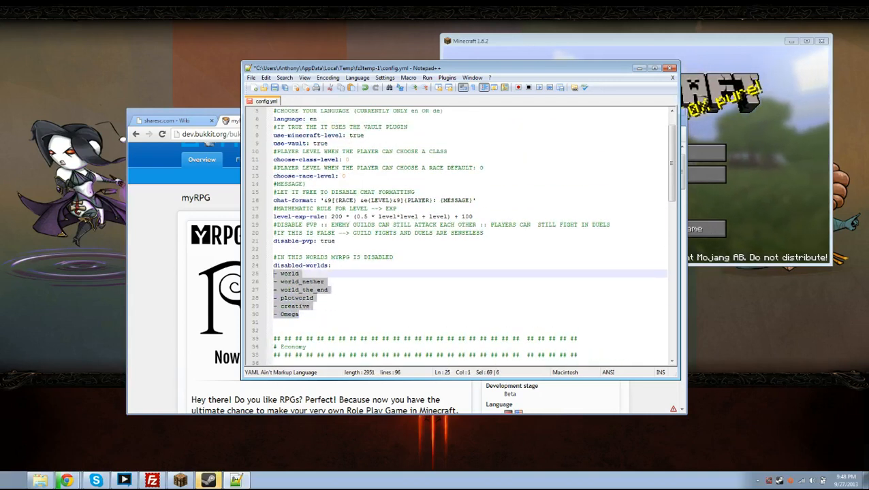
{"action": "left_click", "coordinate": [299, 314]}
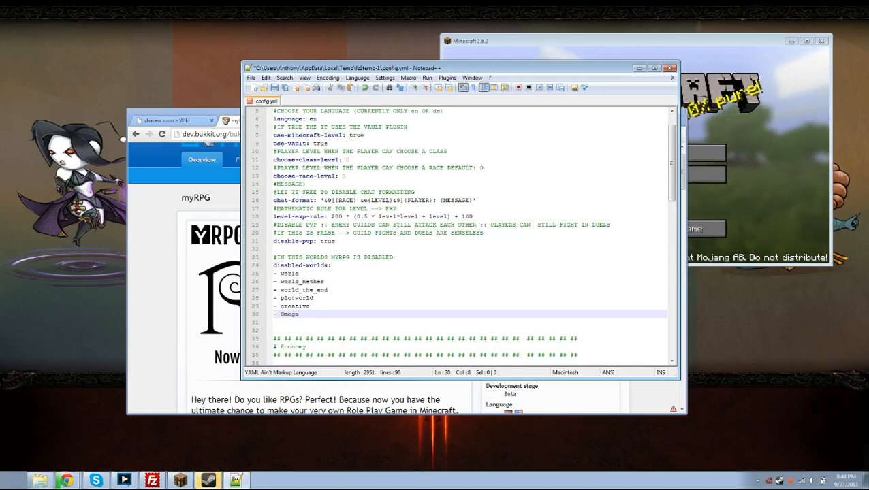
{"action": "scroll", "coordinate": [463, 235], "scroll_direction": "down", "scroll_amount": 3}
{"action": "left_click_drag", "start_coordinate": [299, 249], "coordinate": [273, 209]}
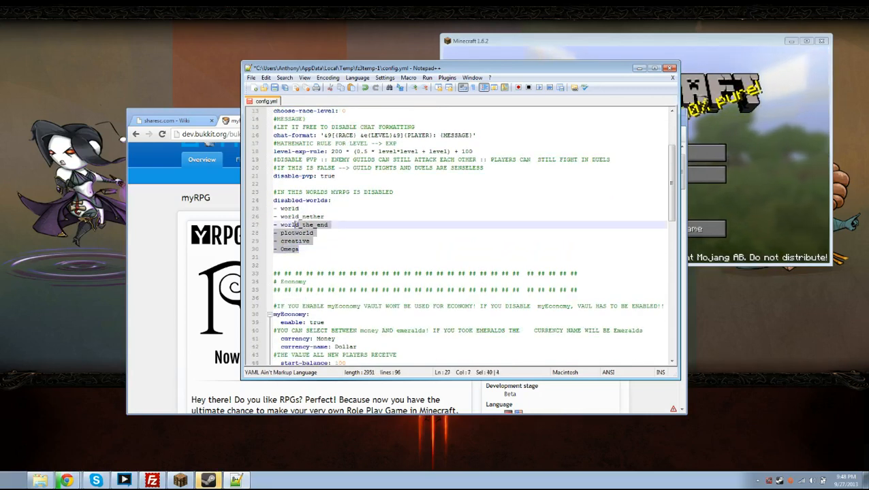
{"action": "key", "text": "Right"}
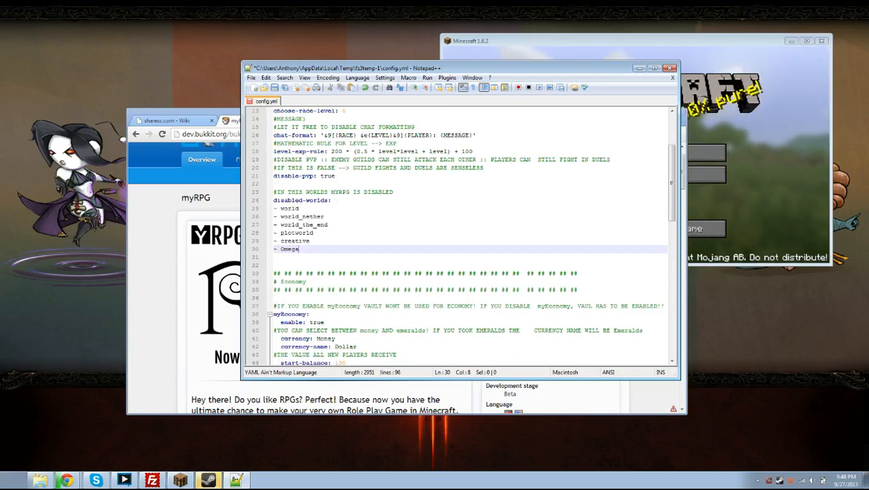
{"action": "scroll", "coordinate": [464, 238], "scroll_direction": "down", "scroll_amount": 2}
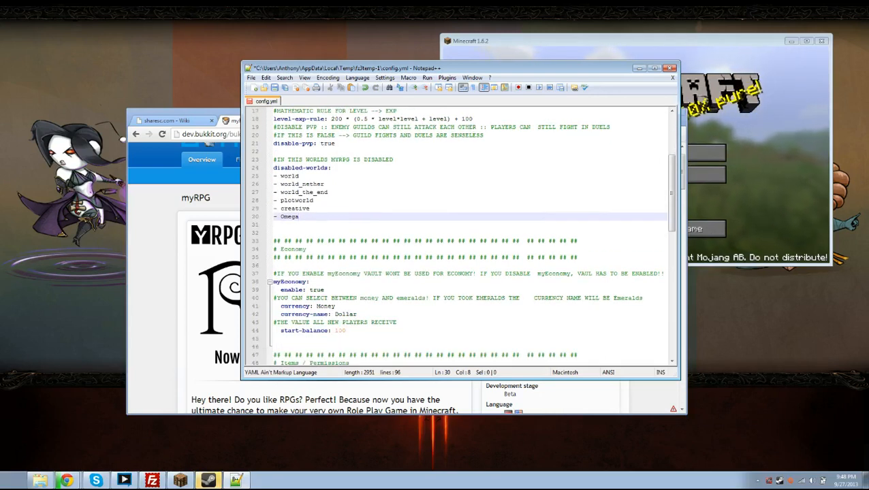
{"action": "scroll", "coordinate": [464, 238], "scroll_direction": "down", "scroll_amount": 2}
{"action": "scroll", "coordinate": [463, 238], "scroll_direction": "down", "scroll_amount": 1}
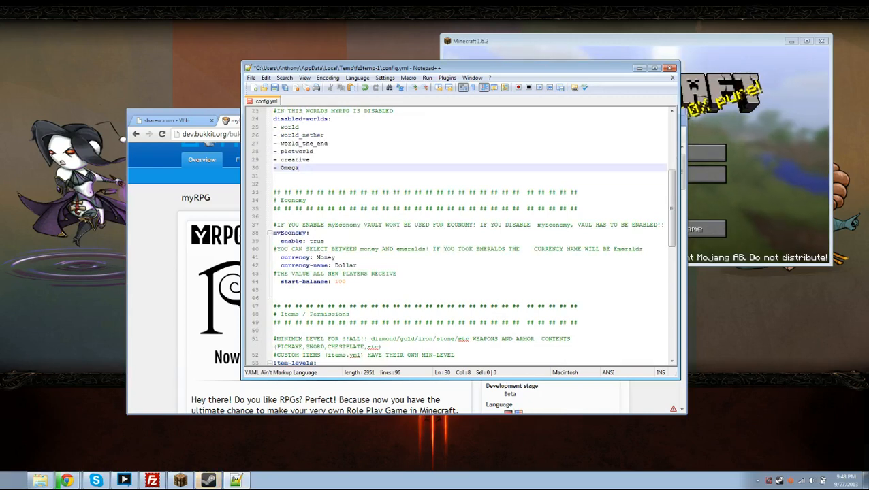
Set myEconomy enable to false and check the currency value Money
{"action": "double_click", "coordinate": [316, 241]}
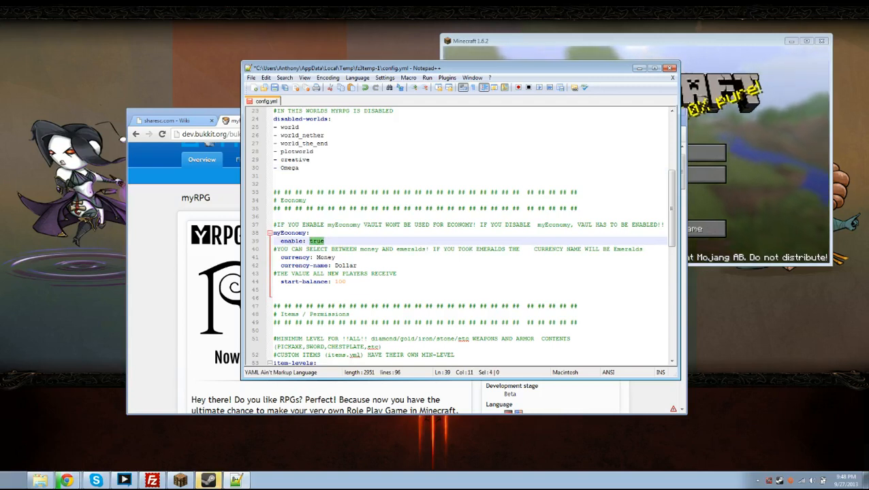
{"action": "type", "text": "false"}
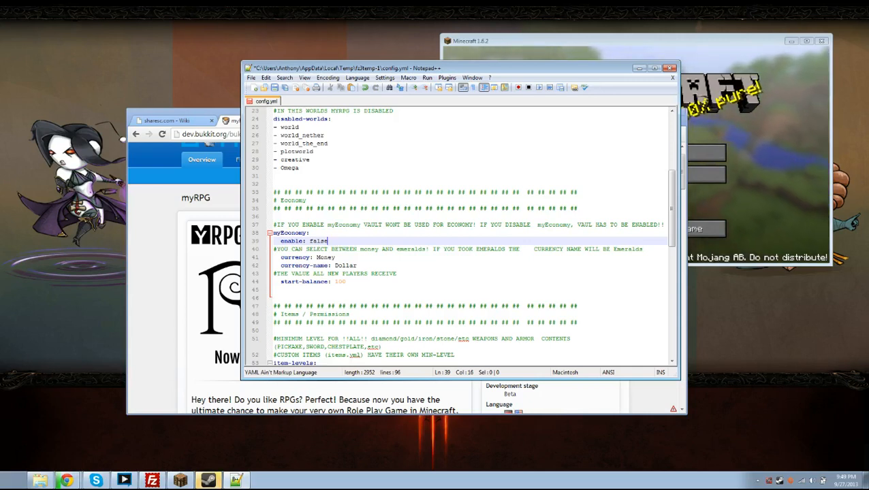
{"action": "left_click_drag", "start_coordinate": [335, 257], "coordinate": [325, 257]}
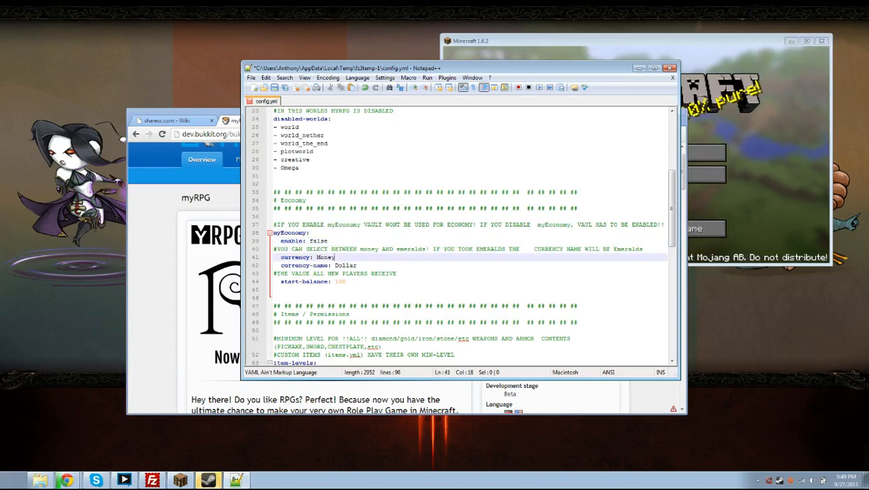
{"action": "left_click", "coordinate": [335, 257]}
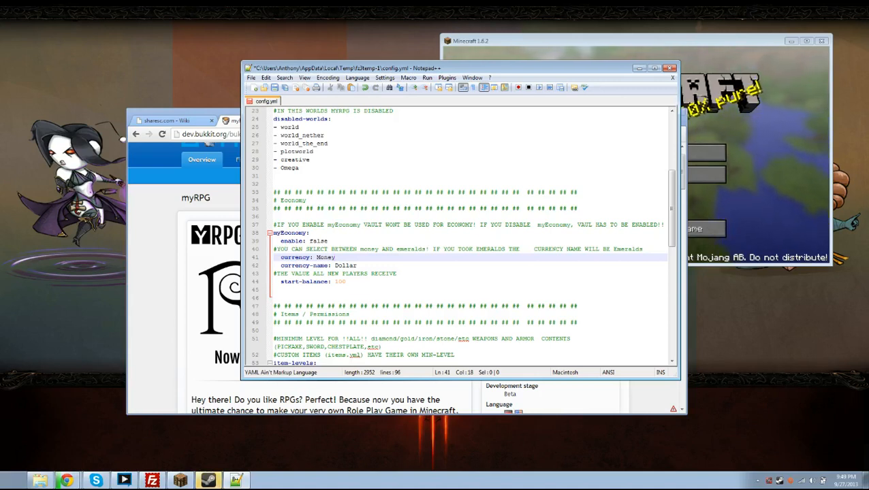
Inspect the currency-name Dollar and start-balance 100 without changing them
{"action": "left_click_drag", "start_coordinate": [356, 266], "coordinate": [335, 266]}
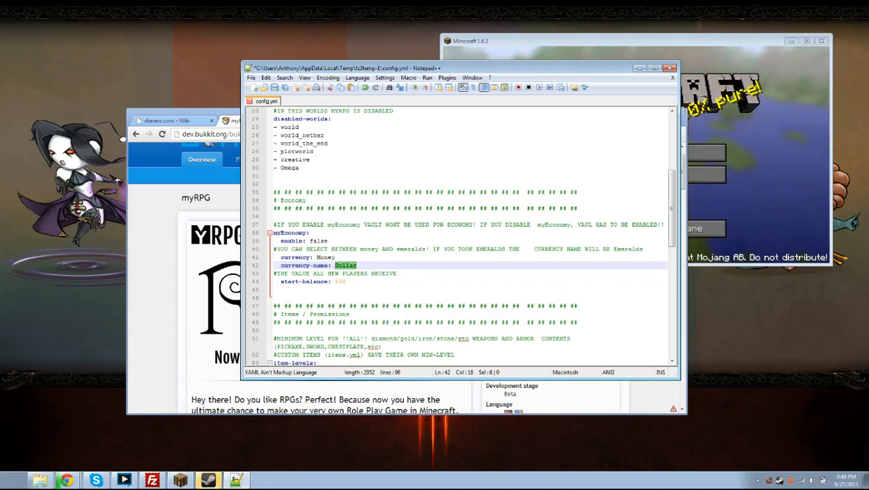
{"action": "double_click", "coordinate": [340, 282]}
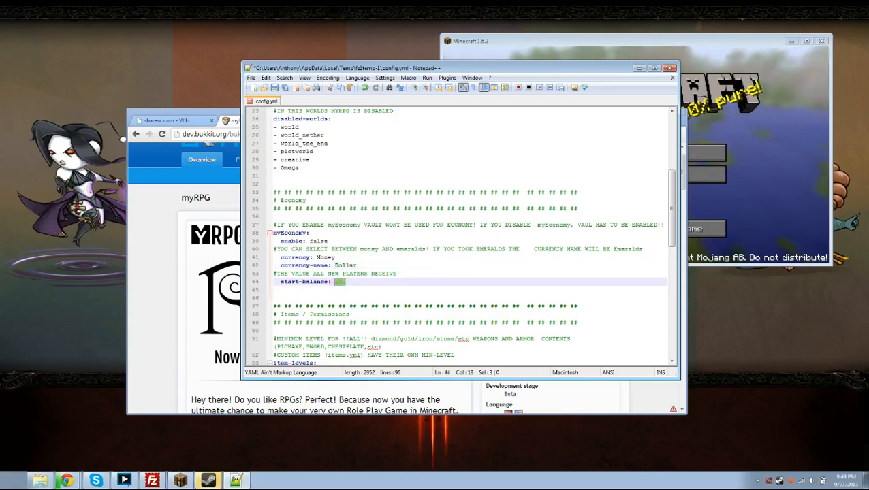
{"action": "double_click", "coordinate": [340, 282]}
{"action": "key", "text": "Right"}
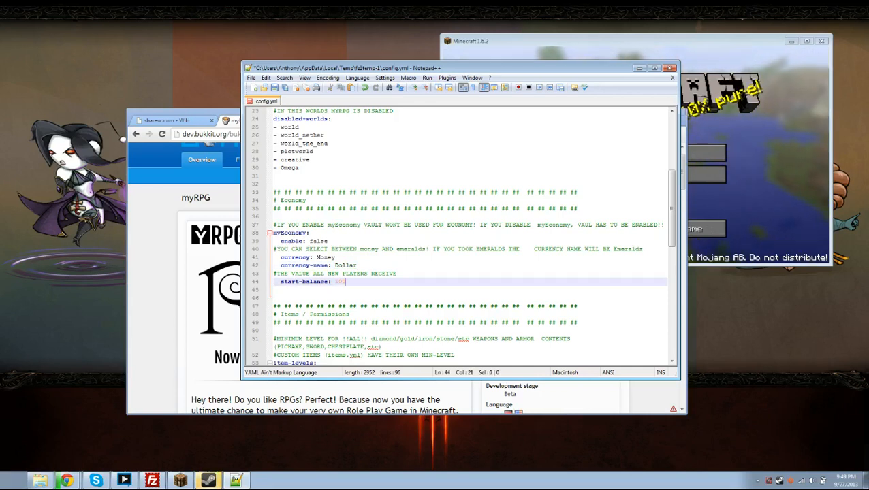
{"action": "scroll", "coordinate": [463, 238], "scroll_direction": "down", "scroll_amount": 3}
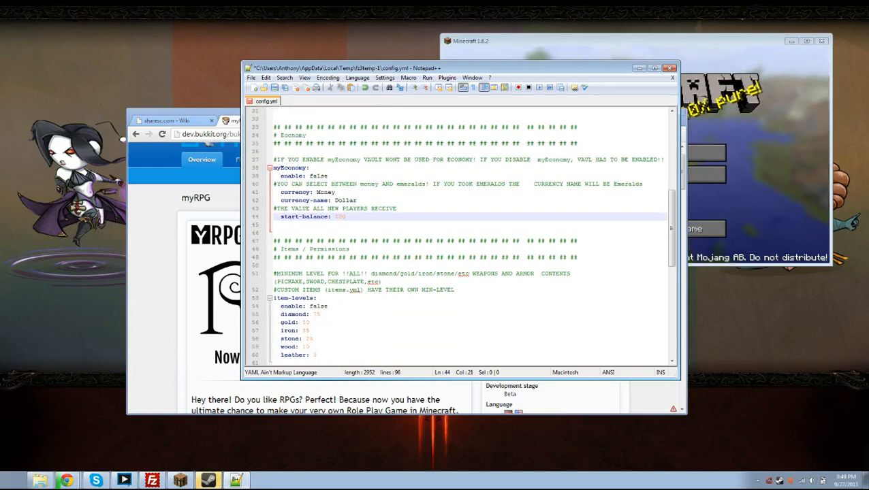
{"action": "scroll", "coordinate": [463, 238], "scroll_direction": "down", "scroll_amount": 1}
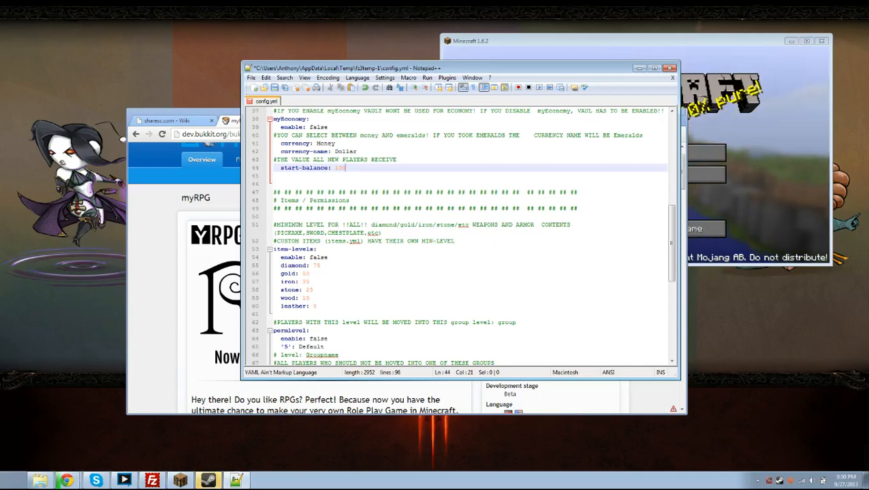
{"action": "left_click", "coordinate": [306, 298]}
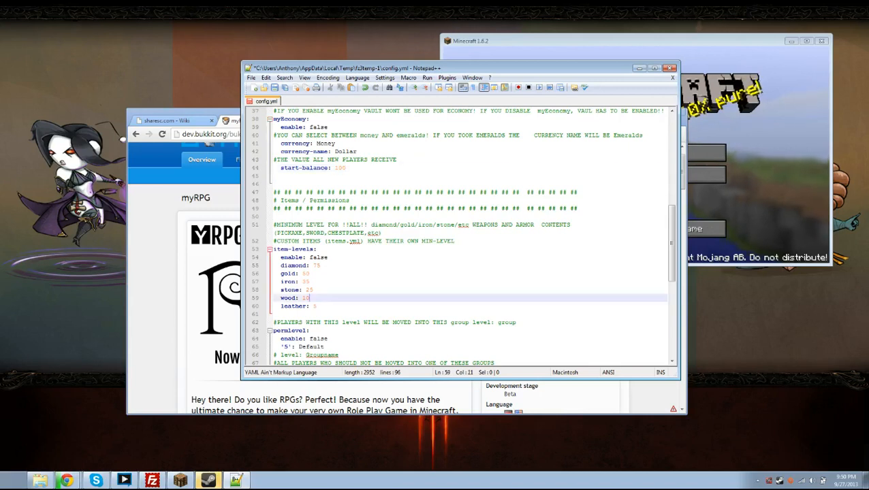
{"action": "key", "text": "Up"}
{"action": "key", "text": "Up"}
{"action": "key", "text": "Up"}
{"action": "key", "text": "Up"}
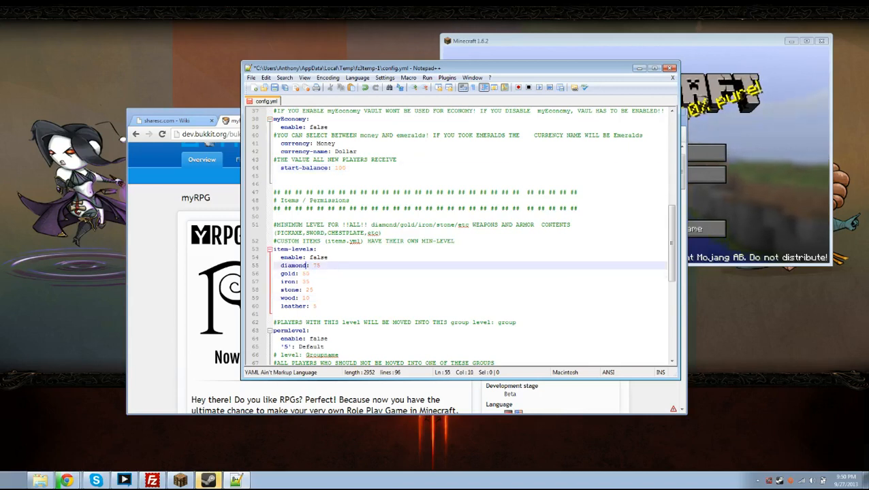
{"action": "left_click", "coordinate": [320, 306]}
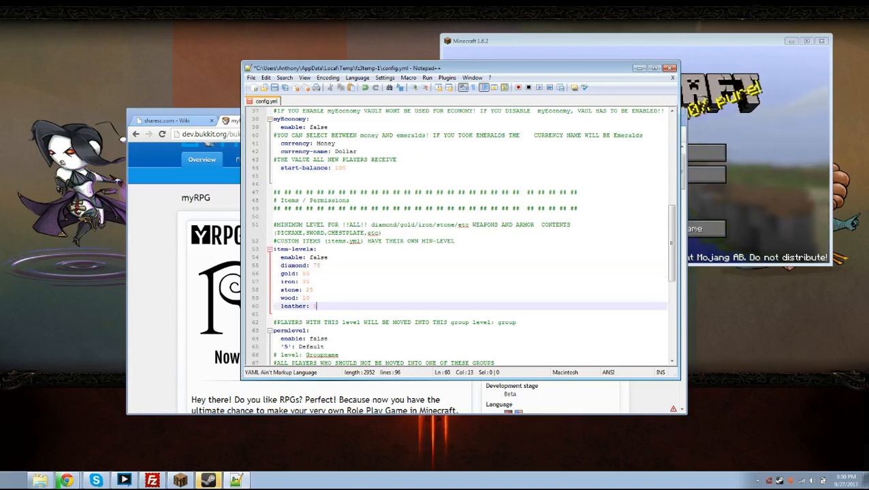
{"action": "scroll", "coordinate": [266, 306], "scroll_direction": "down", "scroll_amount": 1}
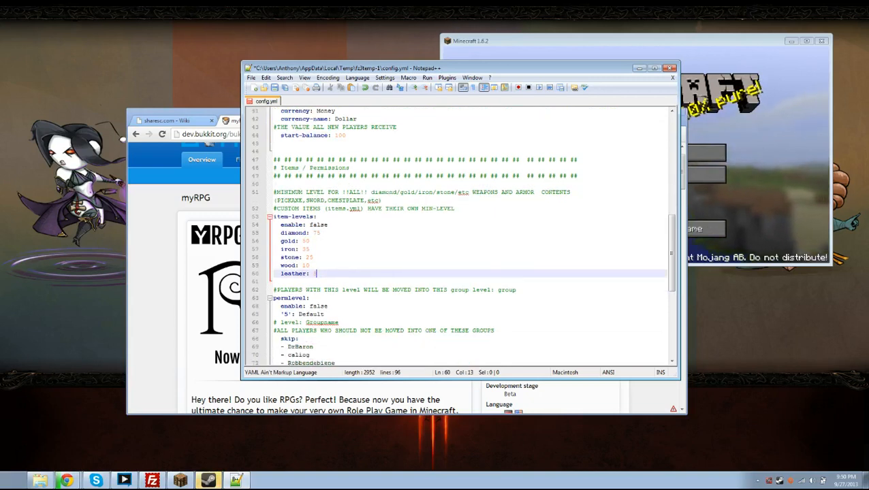
{"action": "left_click", "coordinate": [329, 225]}
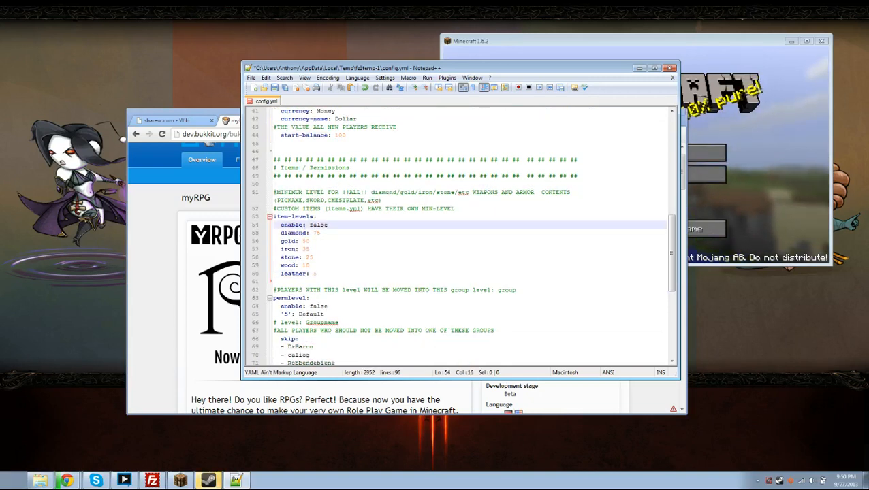
{"action": "scroll", "coordinate": [328, 209], "scroll_direction": "down", "scroll_amount": 1}
{"action": "scroll", "coordinate": [456, 235], "scroll_direction": "down", "scroll_amount": 1}
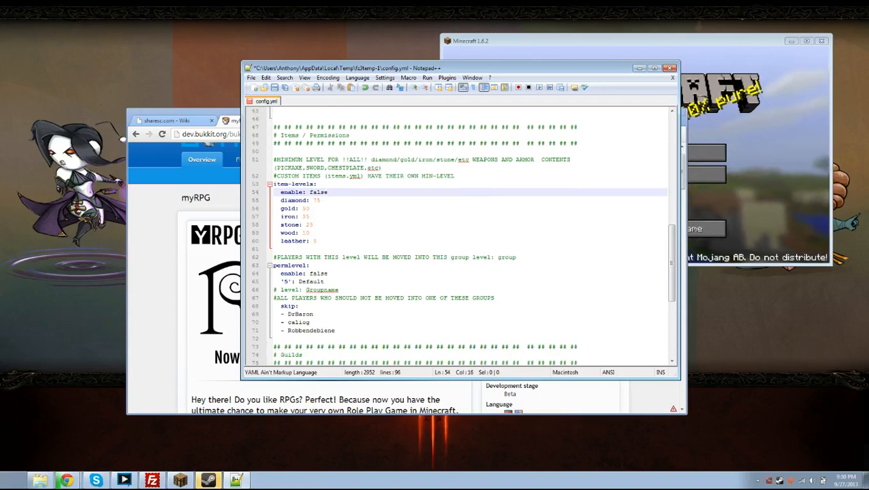
{"action": "scroll", "coordinate": [456, 235], "scroll_direction": "down", "scroll_amount": 1}
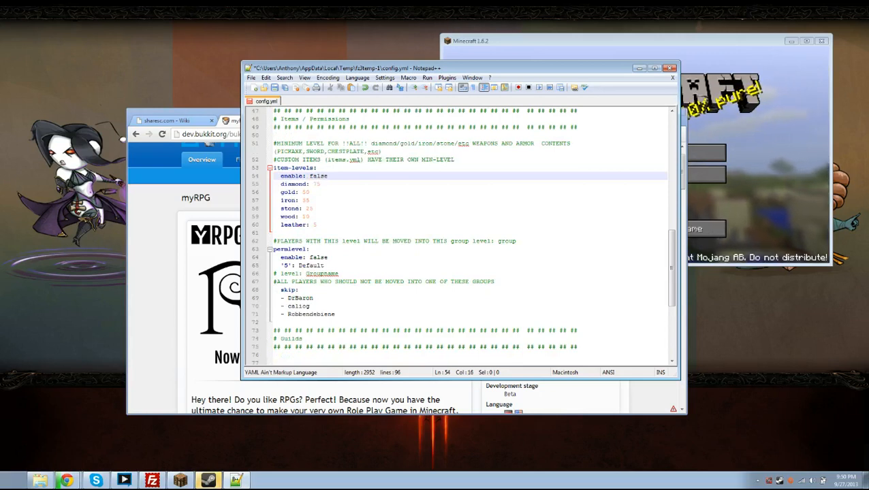
{"action": "scroll", "coordinate": [456, 235], "scroll_direction": "down", "scroll_amount": 1}
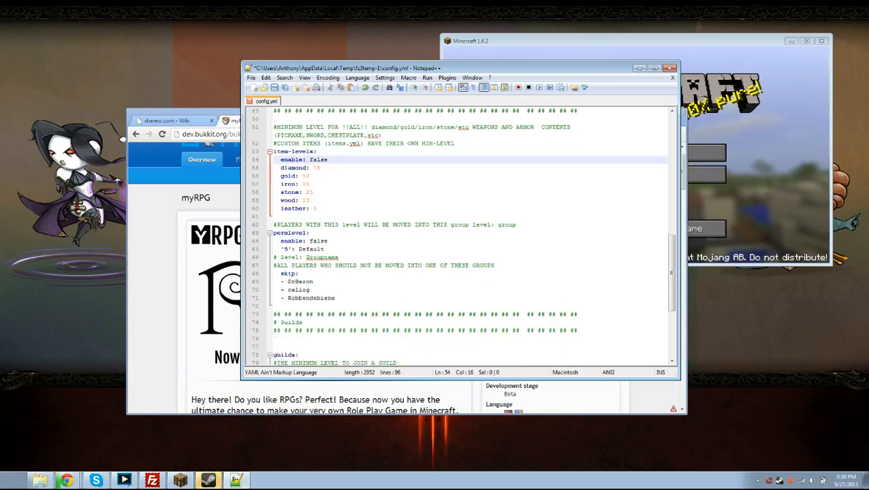
{"action": "scroll", "coordinate": [457, 235], "scroll_direction": "down", "scroll_amount": 1}
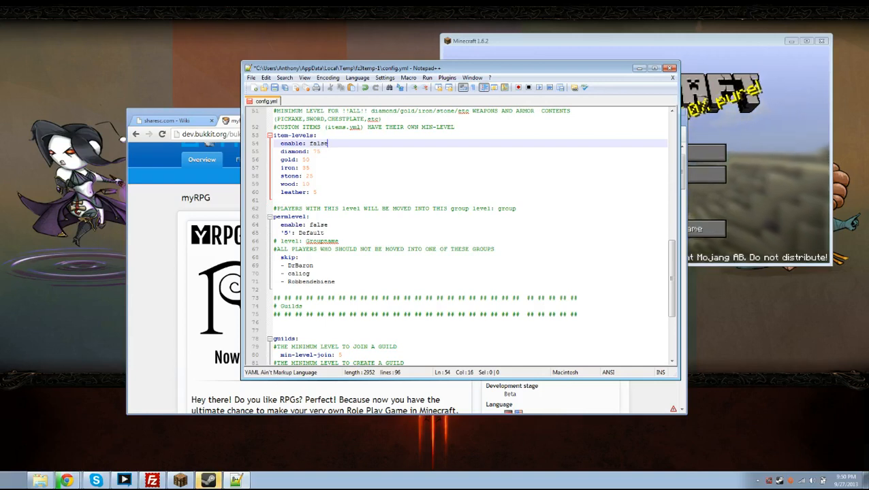
{"action": "mouse_move", "coordinate": [286, 233]}
{"action": "left_mouse_down"}
{"action": "mouse_move", "coordinate": [293, 233]}
{"action": "mouse_move", "coordinate": [281, 233]}
{"action": "left_mouse_up"}
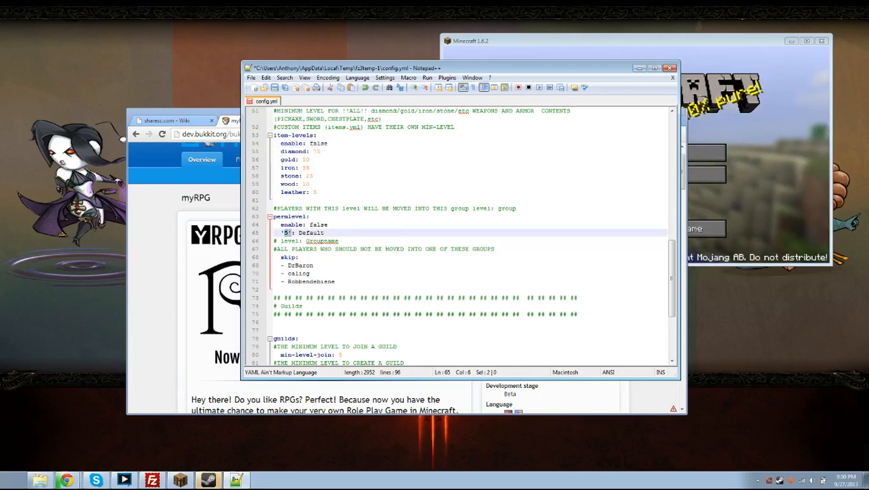
{"action": "left_click", "coordinate": [284, 233]}
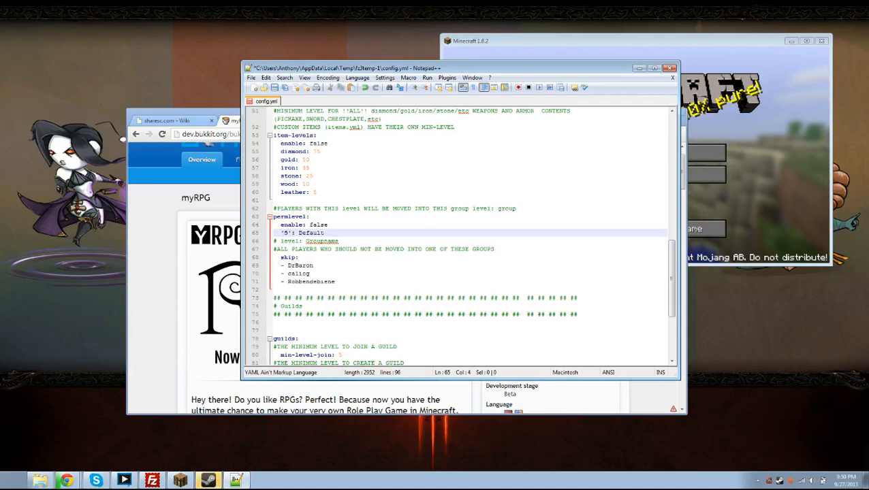
{"action": "left_click_drag", "start_coordinate": [298, 233], "coordinate": [325, 233]}
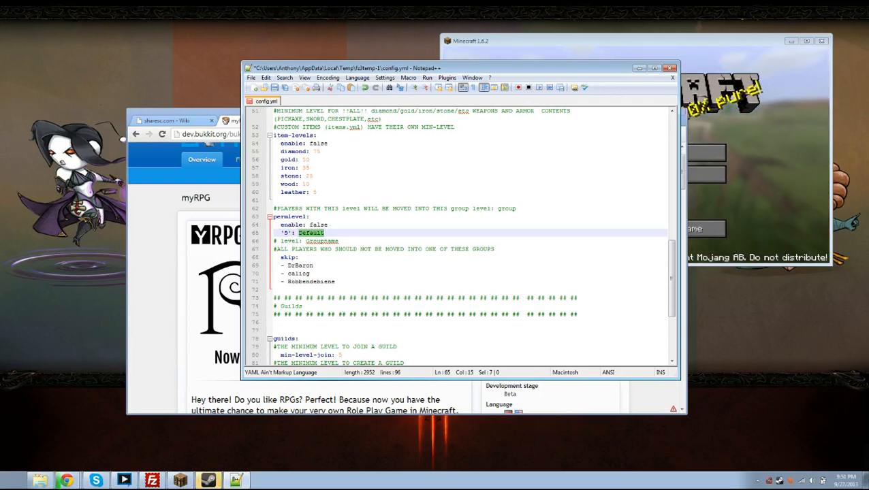
{"action": "left_click", "coordinate": [312, 274]}
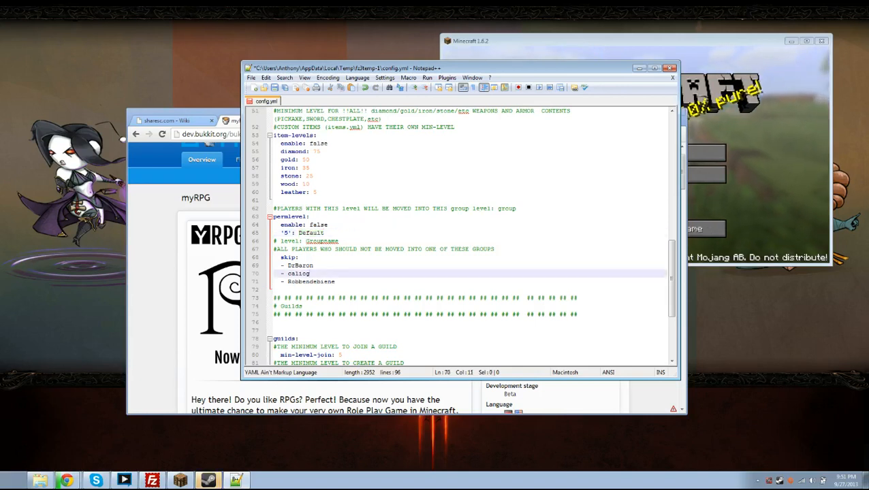
{"action": "key", "text": "Down"}
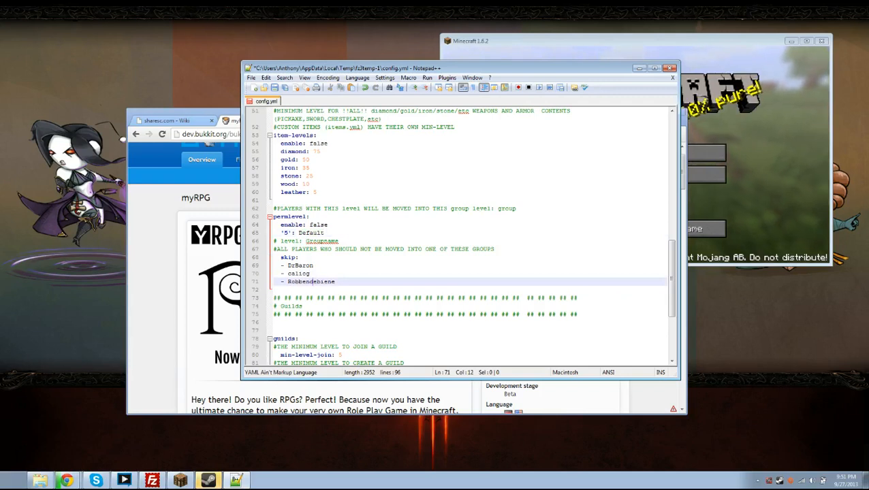
{"action": "key", "text": "End"}
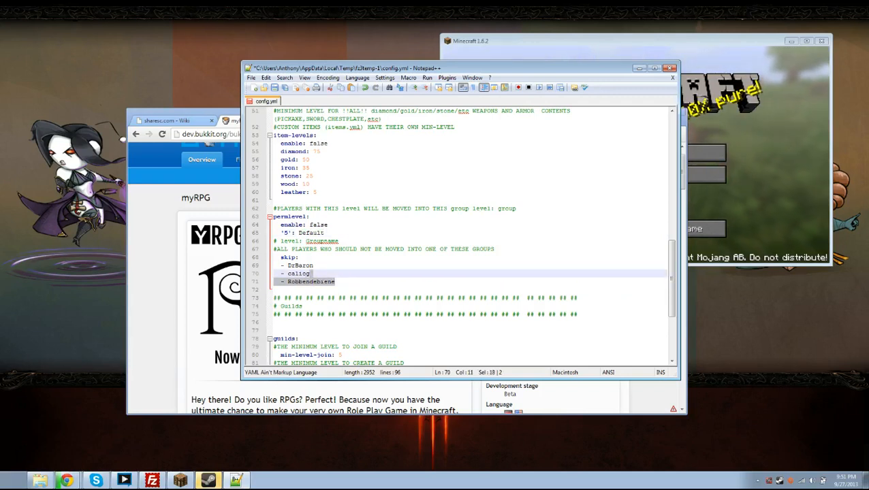
{"action": "left_click_drag", "start_coordinate": [335, 281], "coordinate": [289, 266]}
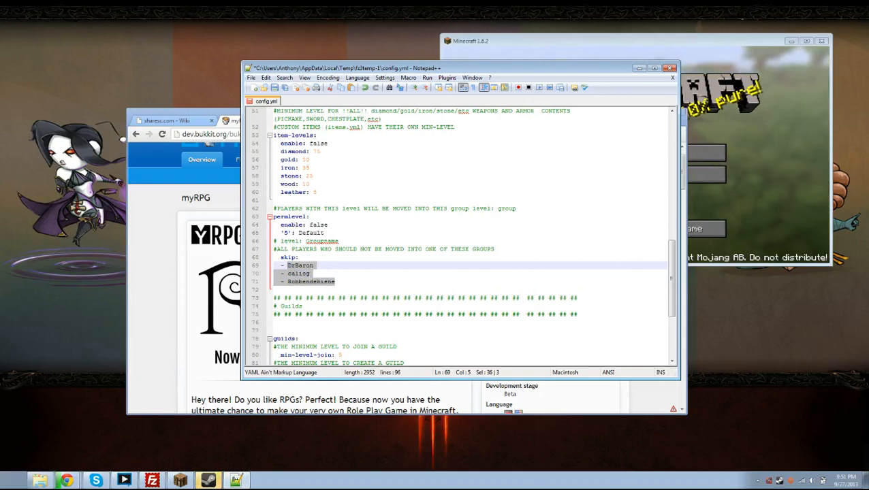
{"action": "left_click", "coordinate": [311, 273]}
{"action": "key", "text": "Up"}
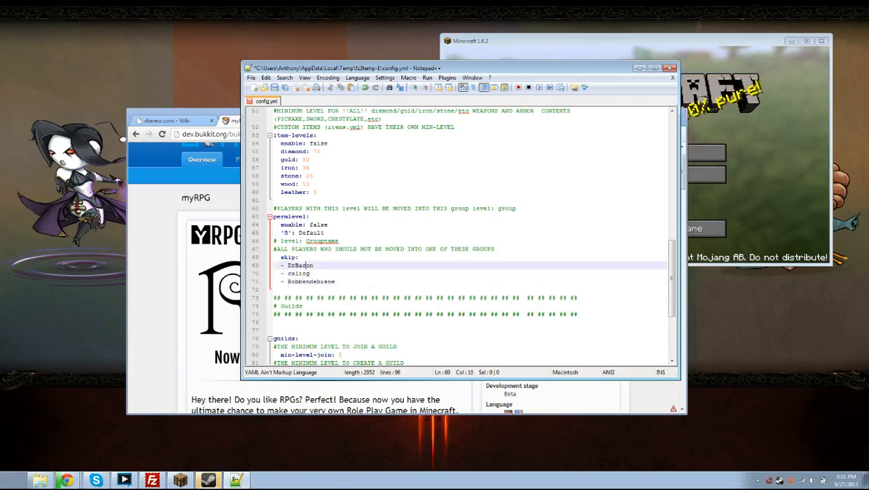
{"action": "scroll", "coordinate": [459, 235], "scroll_direction": "down", "scroll_amount": 1}
{"action": "scroll", "coordinate": [460, 235], "scroll_direction": "down", "scroll_amount": 2}
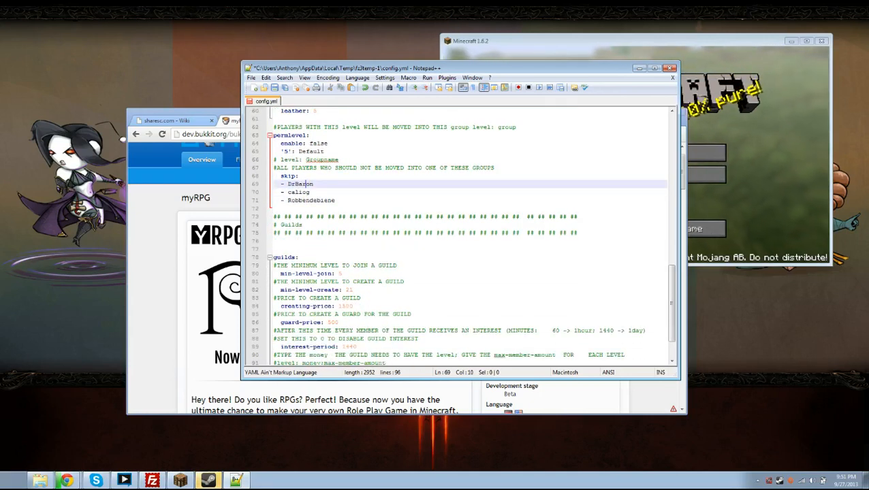
{"action": "scroll", "coordinate": [460, 235], "scroll_direction": "down", "scroll_amount": 2}
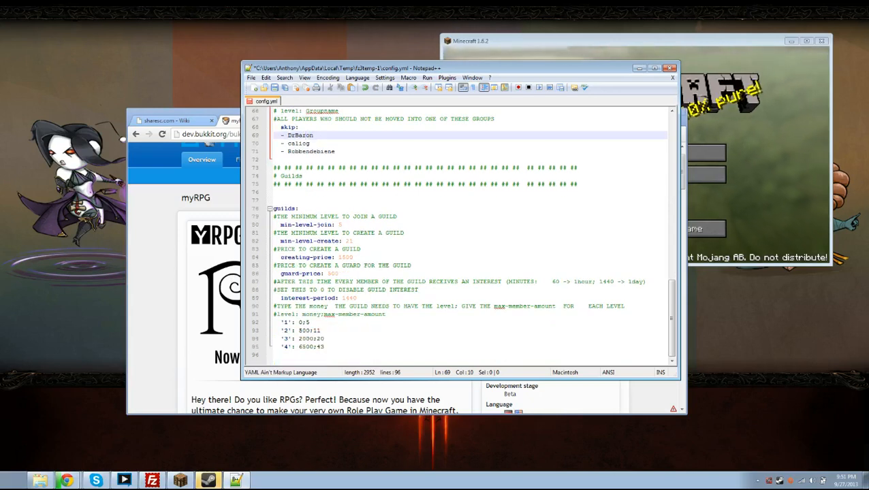
{"action": "left_click", "coordinate": [283, 209]}
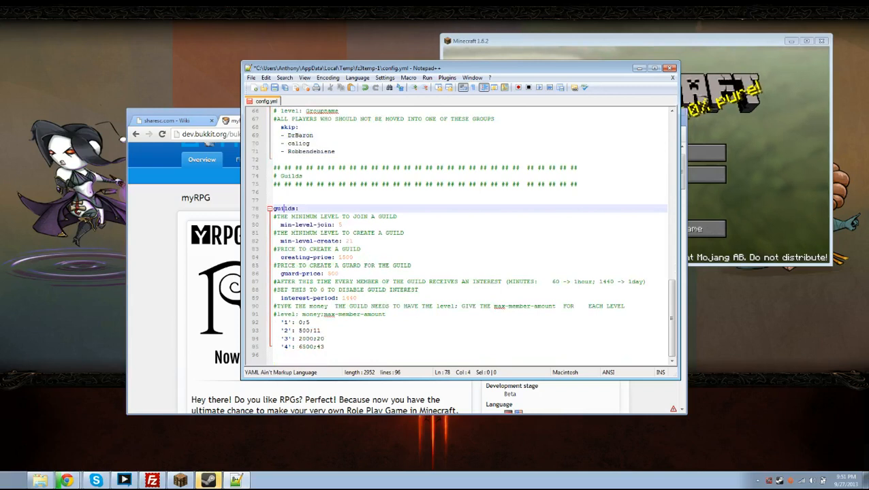
{"action": "left_click", "coordinate": [342, 225]}
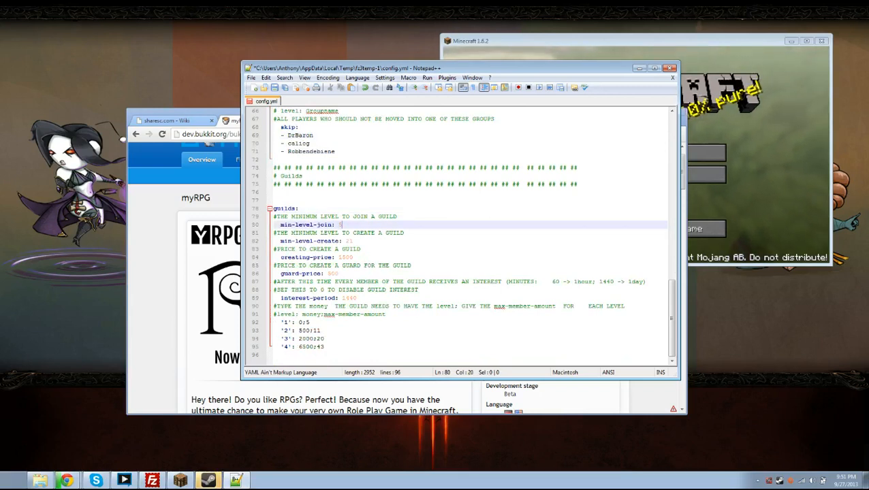
{"action": "left_click", "coordinate": [352, 241]}
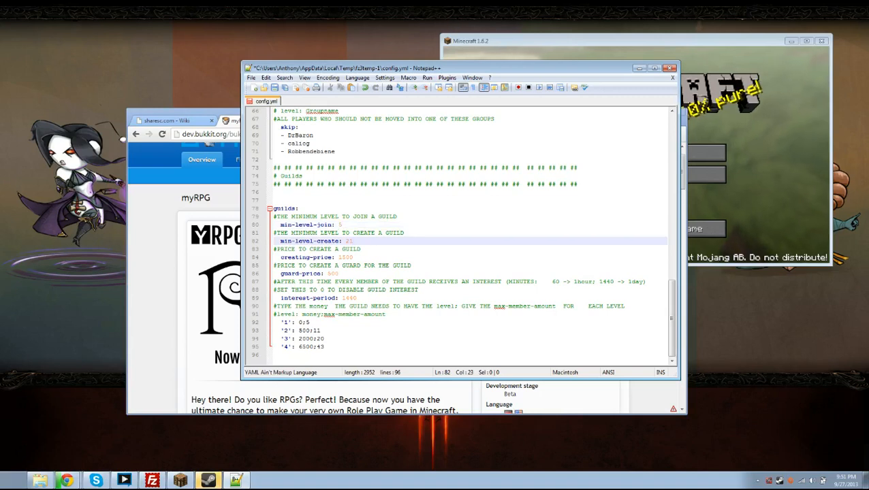
{"action": "key", "text": "Down"}
{"action": "key", "text": "Down"}
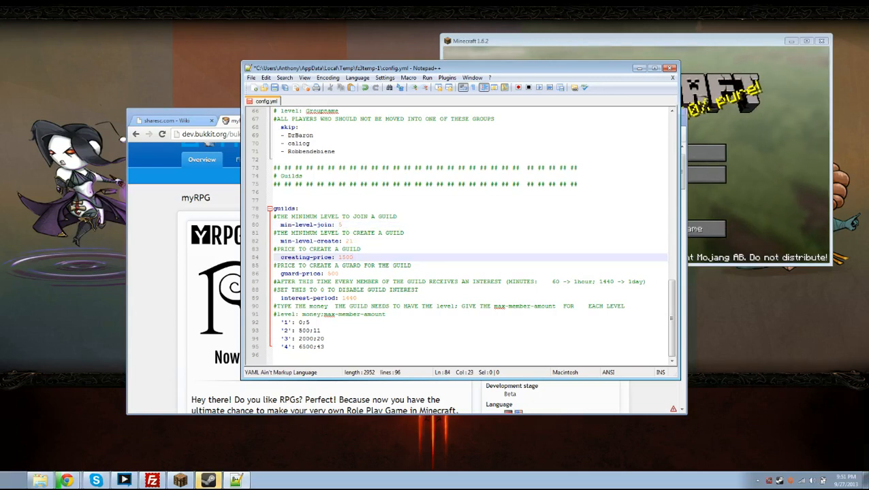
{"action": "key", "text": "Down"}
{"action": "key", "text": "Down"}
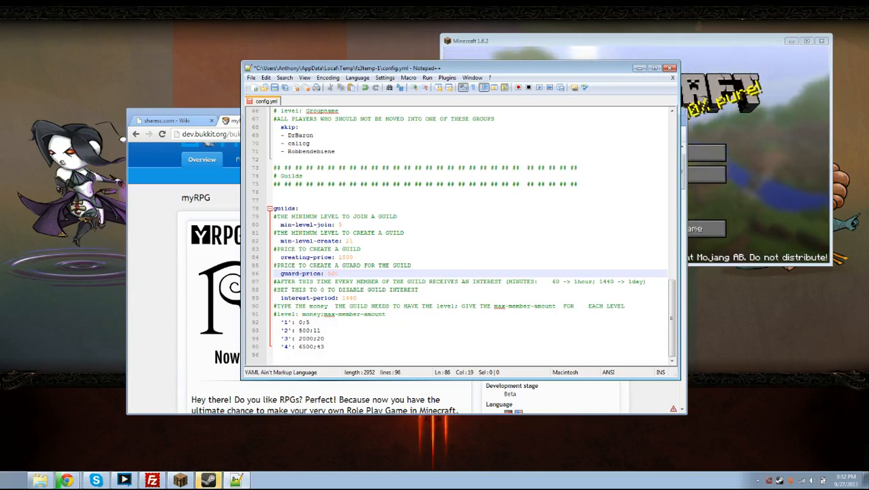
Review the interest-period 1440 and the guild level money tiers up to level 4
{"action": "double_click", "coordinate": [349, 298]}
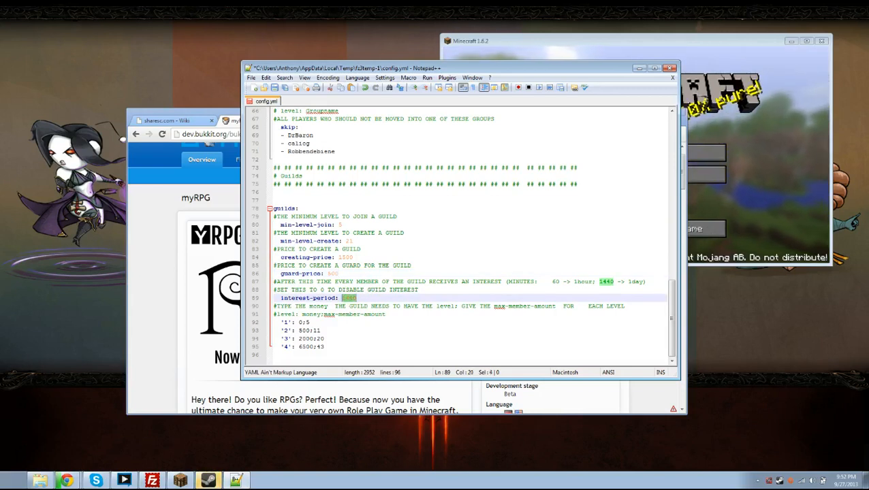
{"action": "left_click", "coordinate": [353, 298]}
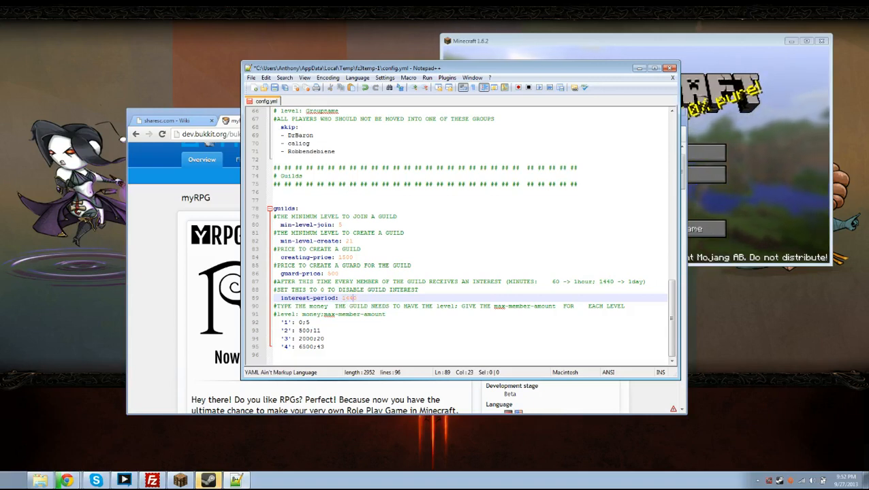
{"action": "key", "text": "Down"}
{"action": "key", "text": "Down"}
{"action": "key", "text": "Down"}
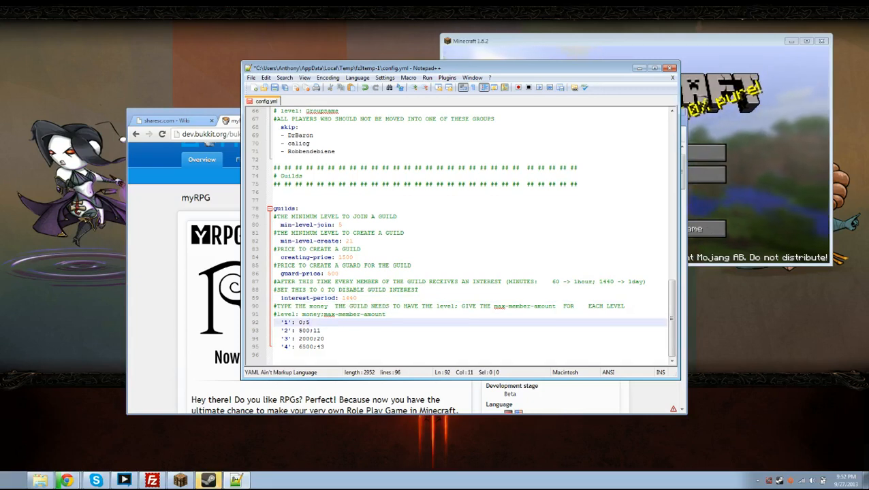
{"action": "key", "text": "Down"}
{"action": "key", "text": "Down"}
{"action": "key", "text": "End"}
{"action": "key", "text": "Down"}
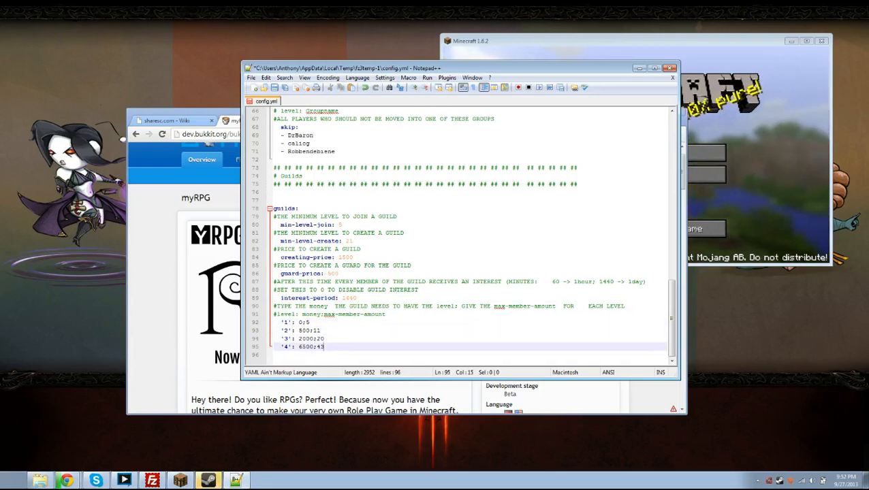
{"action": "key", "text": "shift+Up"}
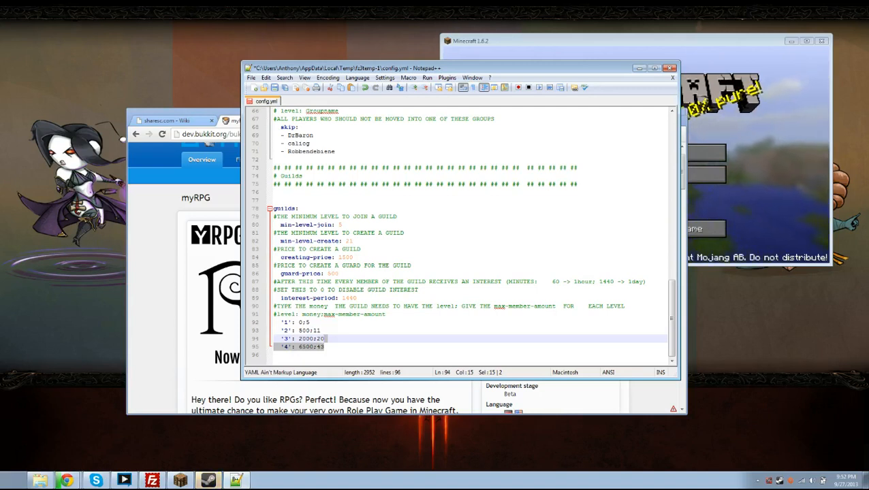
{"action": "left_click", "coordinate": [325, 347]}
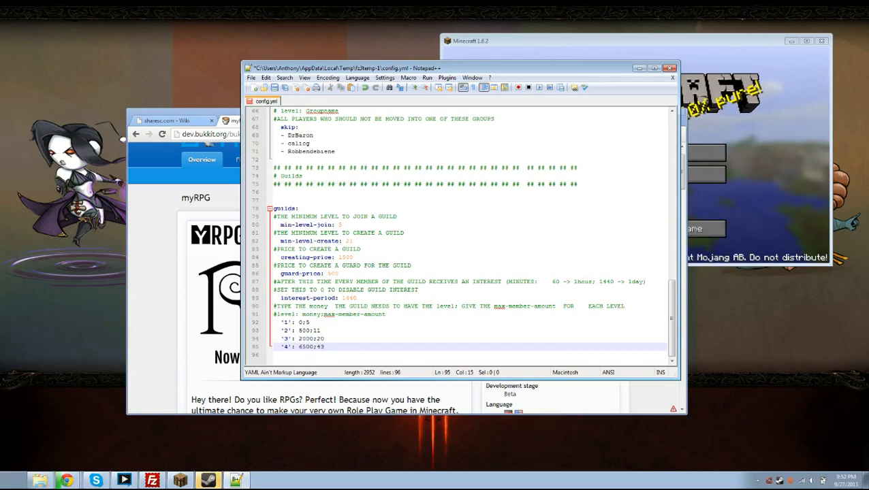
{"action": "key", "text": "shift+Left"}
{"action": "key", "text": "shift+Left"}
{"action": "key", "text": "shift+Left"}
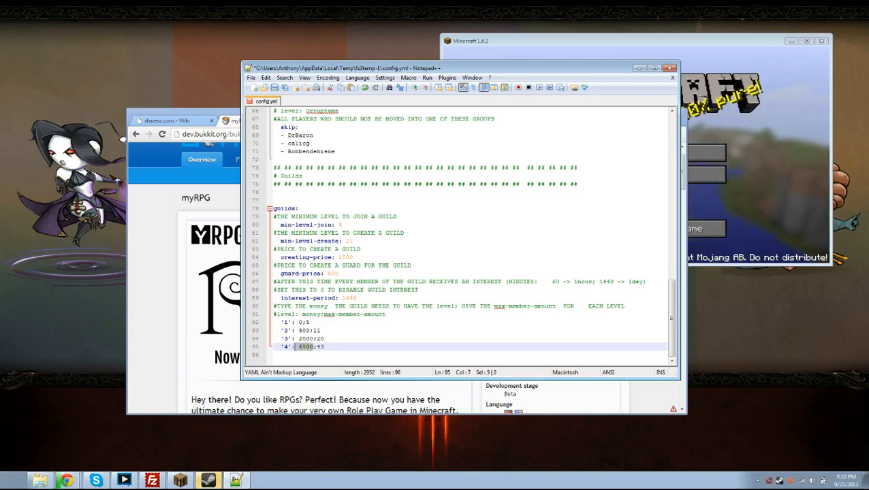
Step back through guild levels 1, 2 and 4 to recheck their limits
{"action": "left_click", "coordinate": [286, 330]}
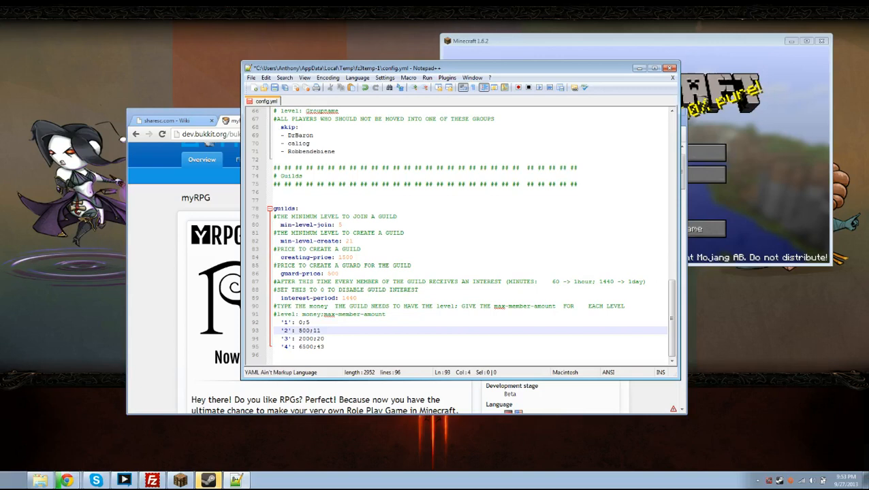
{"action": "left_click", "coordinate": [303, 322]}
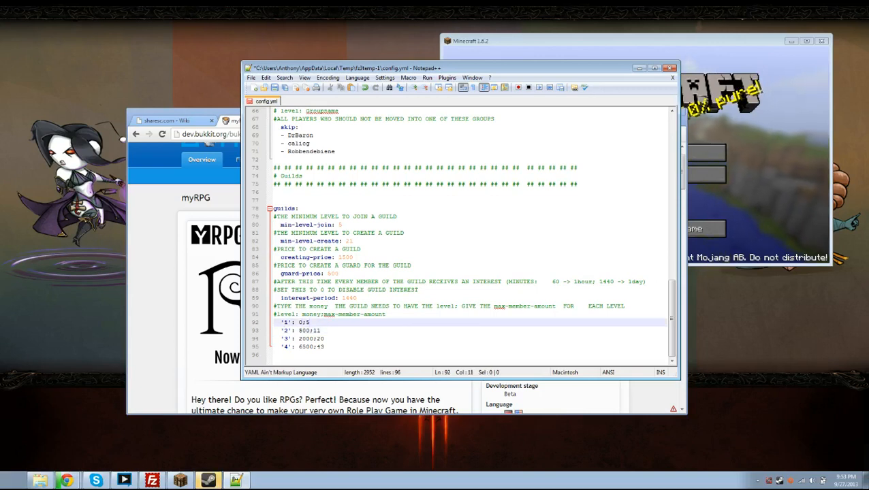
{"action": "key", "text": "Down"}
{"action": "key", "text": "End"}
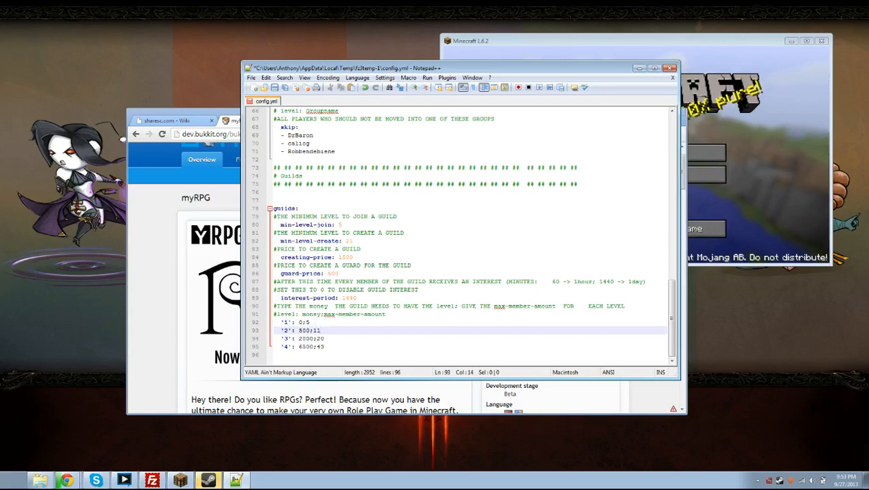
{"action": "key", "text": "Down"}
{"action": "key", "text": "Down"}
{"action": "key", "text": "End"}
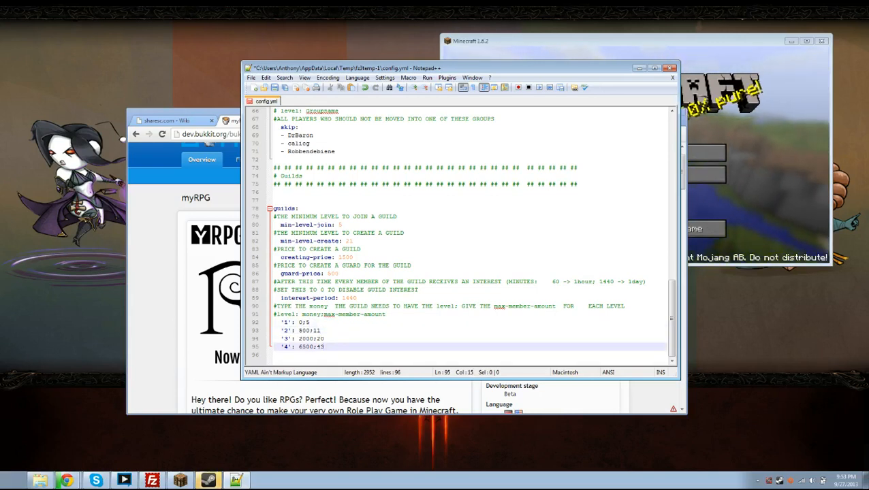
{"action": "scroll", "coordinate": [460, 231], "scroll_direction": "up", "scroll_amount": 7}
{"action": "scroll", "coordinate": [460, 232], "scroll_direction": "down", "scroll_amount": 5}
{"action": "scroll", "coordinate": [460, 232], "scroll_direction": "down", "scroll_amount": 2}
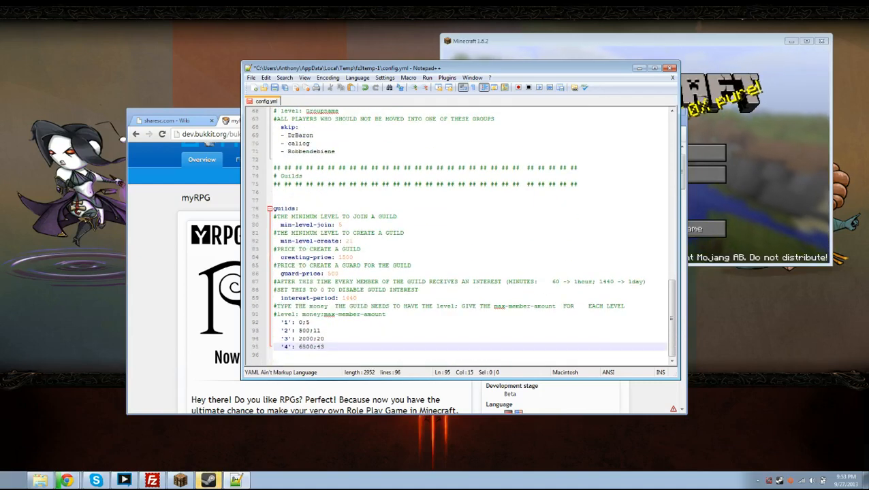
{"action": "scroll", "coordinate": [459, 232], "scroll_direction": "up", "scroll_amount": 7}
{"action": "scroll", "coordinate": [460, 231], "scroll_direction": "up", "scroll_amount": 8}
{"action": "scroll", "coordinate": [460, 232], "scroll_direction": "up", "scroll_amount": 7}
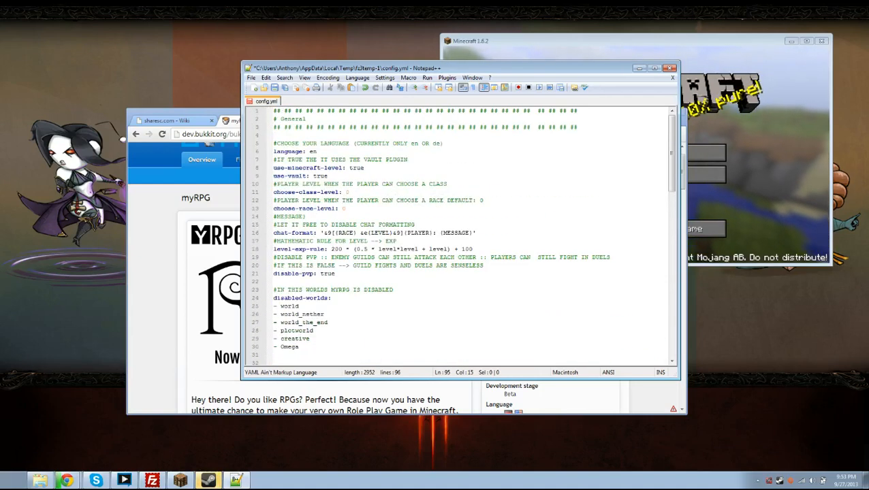
{"action": "scroll", "coordinate": [459, 232], "scroll_direction": "down", "scroll_amount": 10}
{"action": "scroll", "coordinate": [460, 231], "scroll_direction": "down", "scroll_amount": 7}
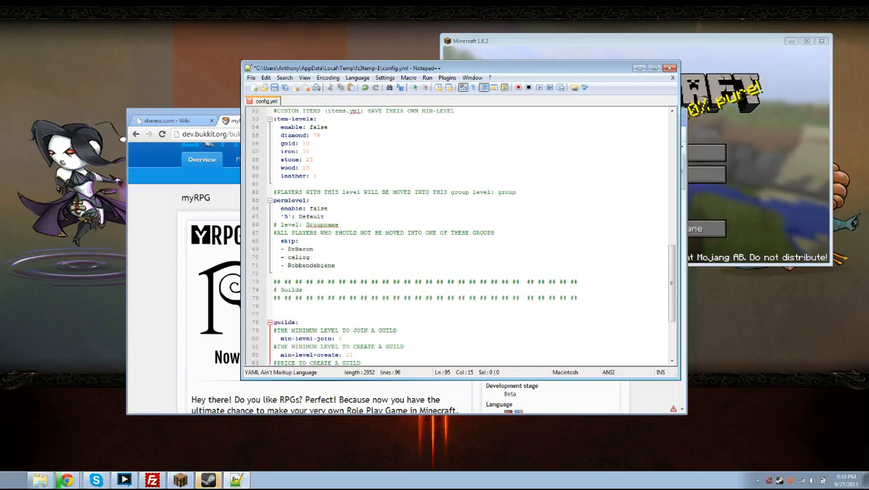
{"action": "scroll", "coordinate": [460, 232], "scroll_direction": "up", "scroll_amount": 12}
{"action": "scroll", "coordinate": [460, 231], "scroll_direction": "up", "scroll_amount": 5}
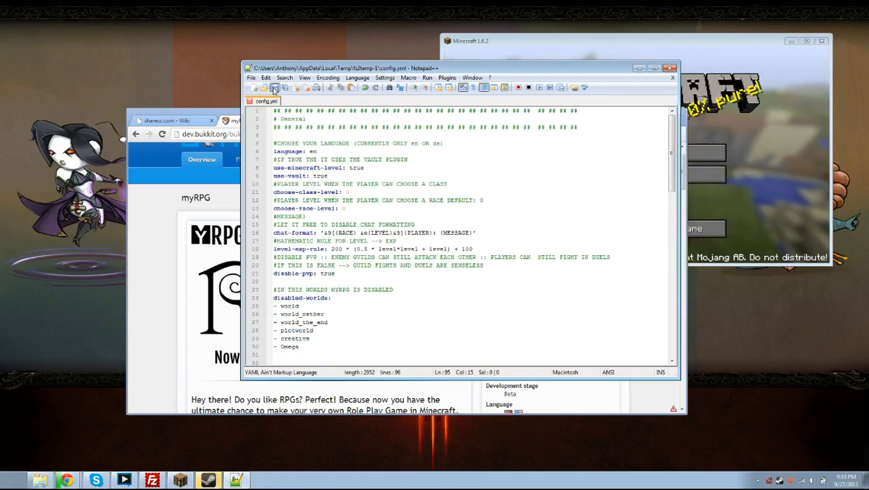
Save config.yml, close the editor and upload it back to the server, deleting the local copy
{"action": "left_click", "coordinate": [275, 88]}
{"action": "left_click", "coordinate": [670, 69]}
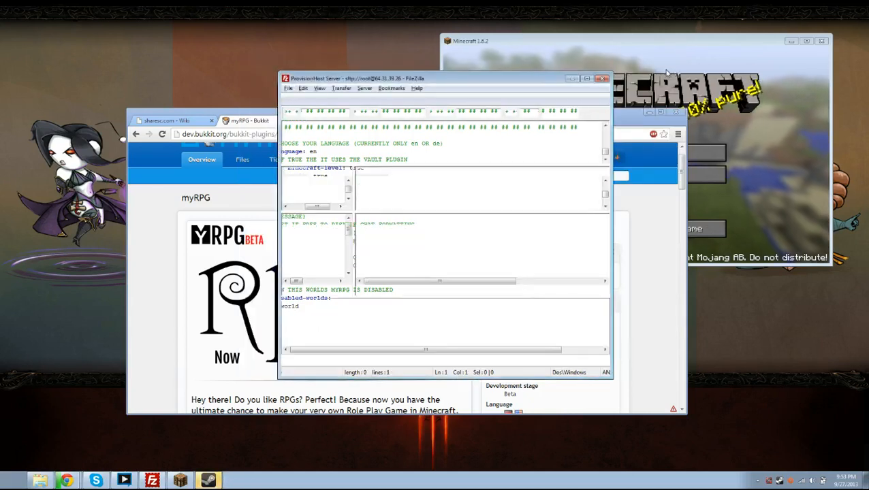
{"action": "left_click", "coordinate": [382, 245]}
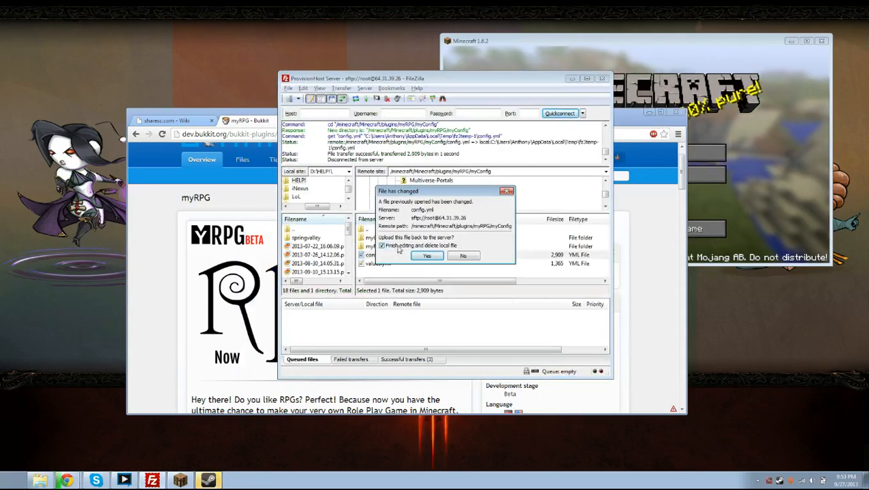
{"action": "left_click", "coordinate": [428, 256]}
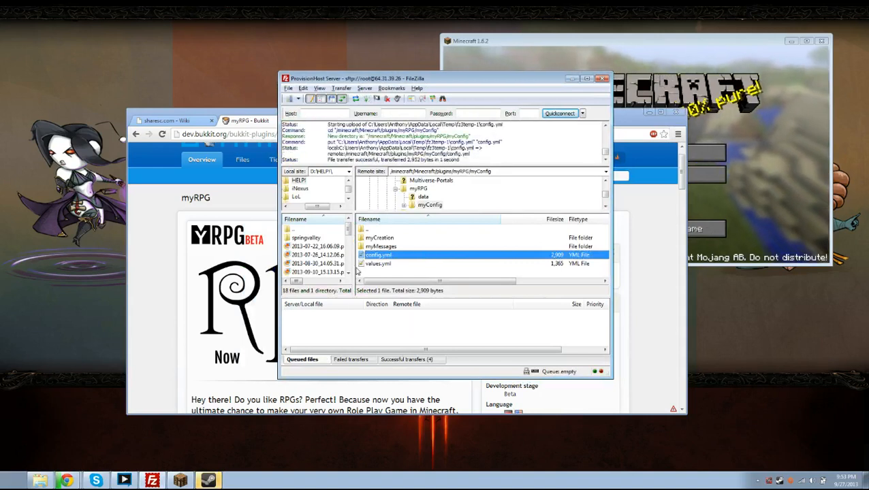
Open values.yml from myConfig in the text editor via View/Edit
{"action": "right_click", "coordinate": [373, 264]}
{"action": "left_click", "coordinate": [407, 289]}
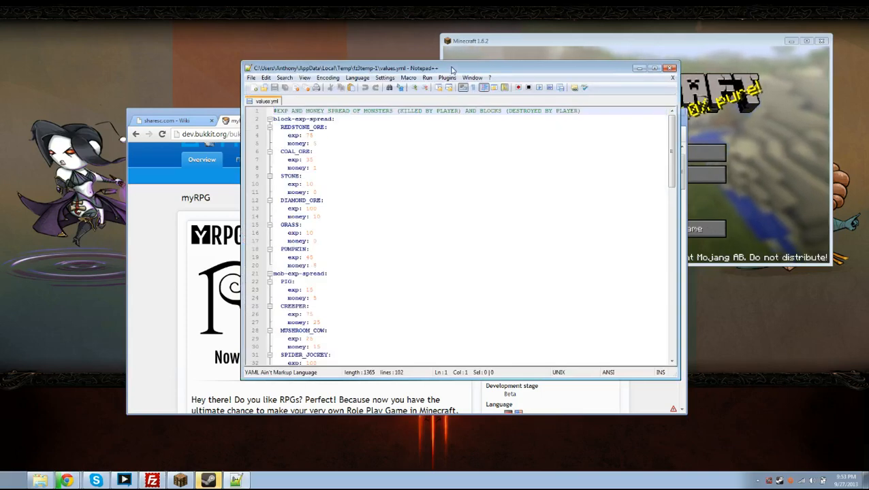
Look over values.yml's exp and money values, then close it unchanged
{"action": "mouse_move", "coordinate": [451, 69]}
{"action": "left_mouse_down"}
{"action": "mouse_move", "coordinate": [532, 79]}
{"action": "mouse_move", "coordinate": [562, 99]}
{"action": "left_mouse_up"}
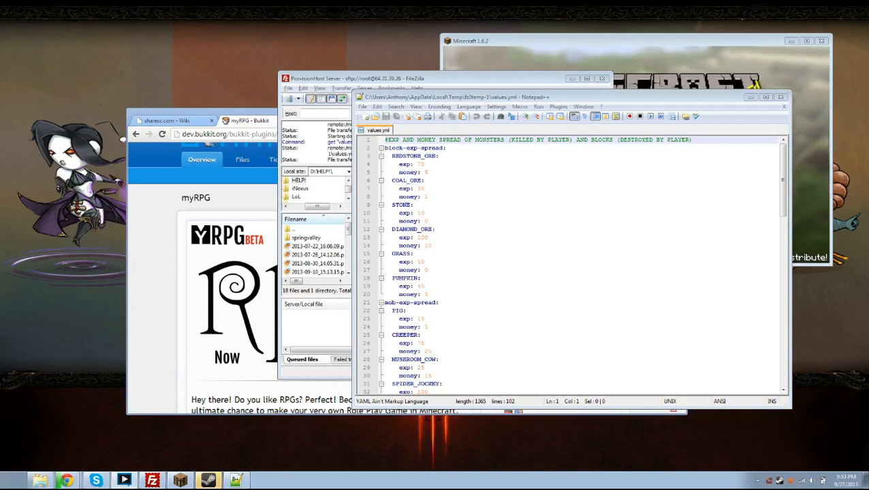
{"action": "left_click", "coordinate": [425, 165]}
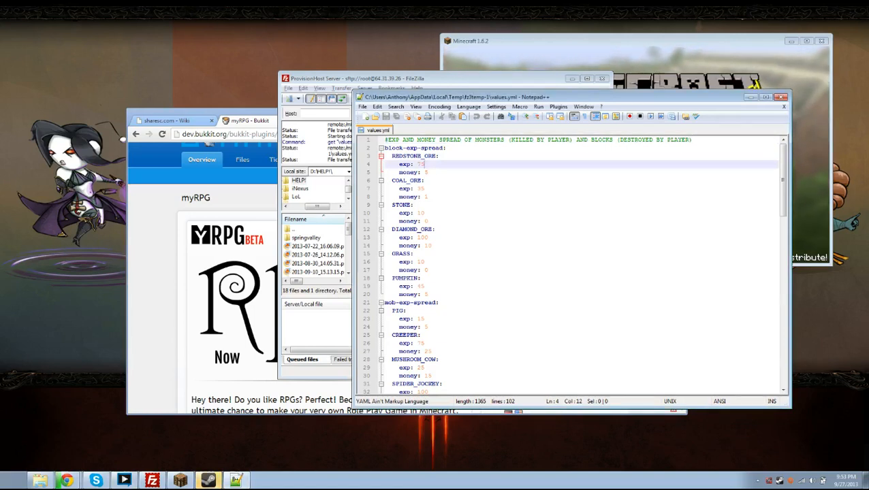
{"action": "scroll", "coordinate": [572, 266], "scroll_direction": "down", "scroll_amount": 6}
{"action": "scroll", "coordinate": [572, 266], "scroll_direction": "down", "scroll_amount": 7}
{"action": "scroll", "coordinate": [573, 266], "scroll_direction": "down", "scroll_amount": 7}
{"action": "scroll", "coordinate": [573, 265], "scroll_direction": "up", "scroll_amount": 5}
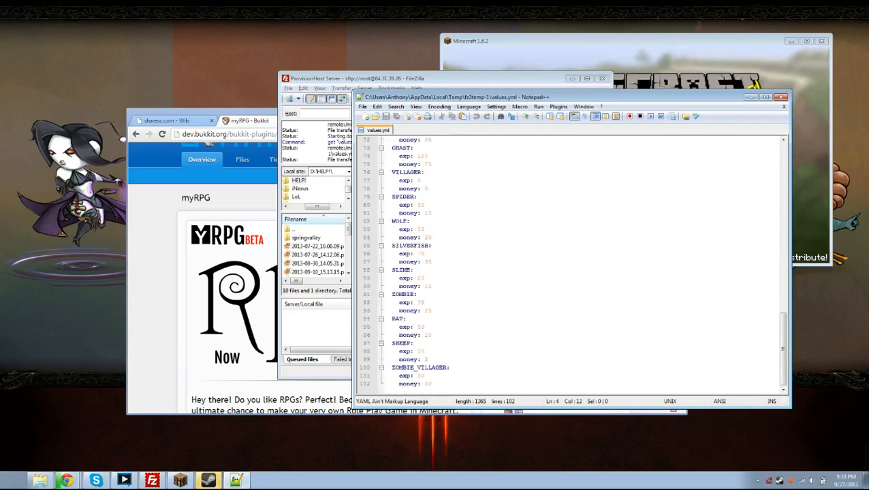
{"action": "scroll", "coordinate": [573, 266], "scroll_direction": "up", "scroll_amount": 7}
{"action": "scroll", "coordinate": [573, 266], "scroll_direction": "up", "scroll_amount": 7}
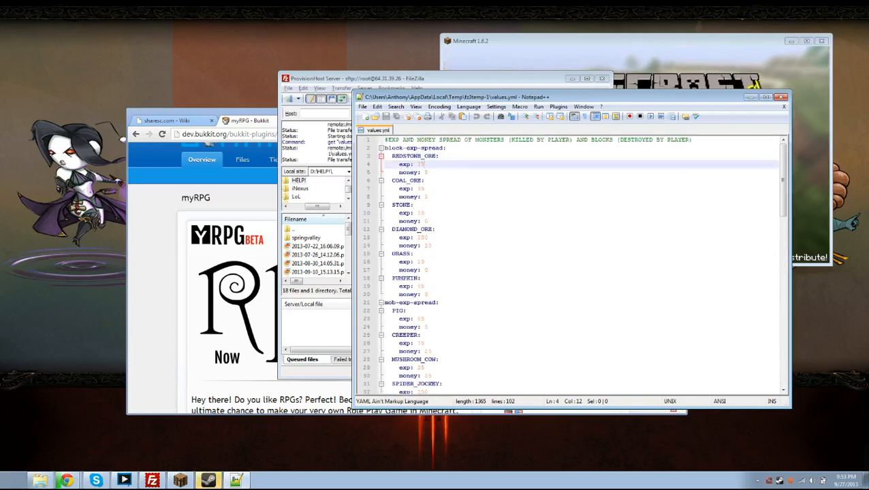
{"action": "left_click", "coordinate": [782, 96]}
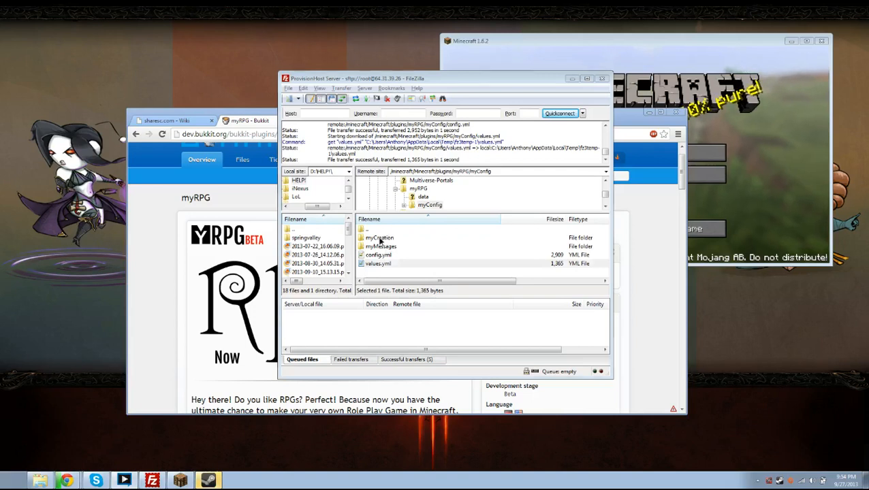
{"action": "double_click", "coordinate": [382, 238]}
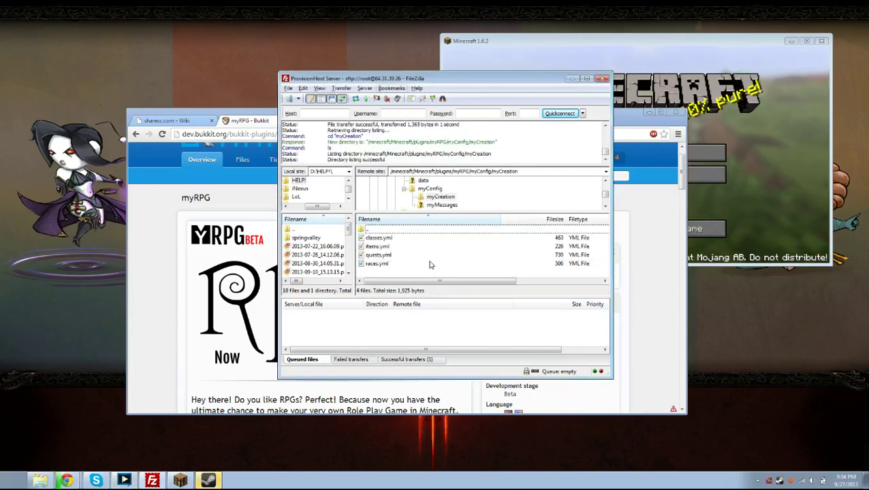
{"action": "left_click", "coordinate": [379, 264]}
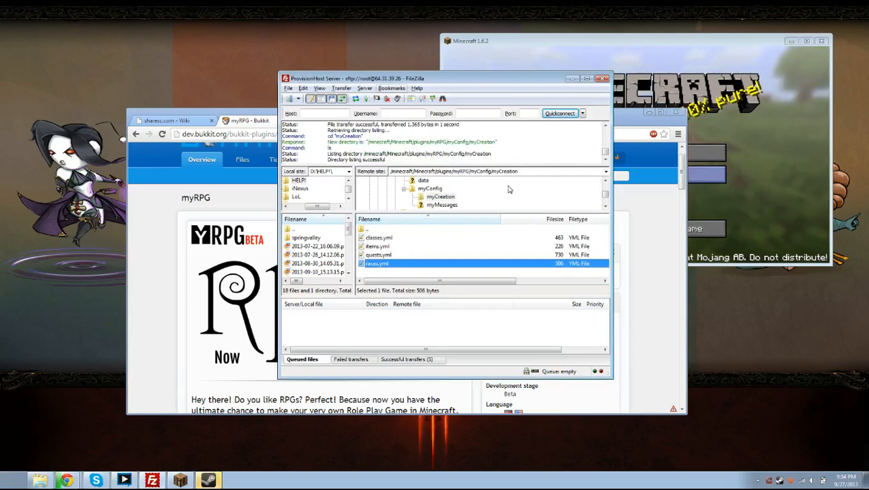
{"action": "left_click", "coordinate": [417, 256]}
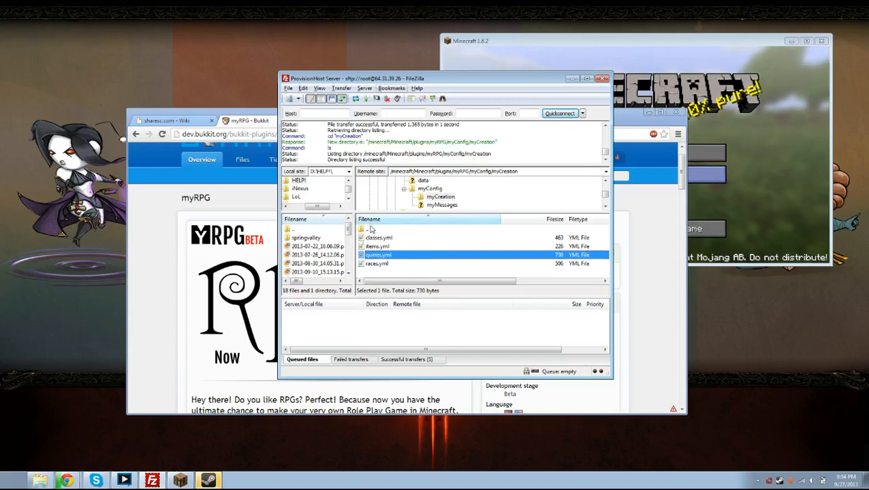
{"action": "double_click", "coordinate": [374, 231]}
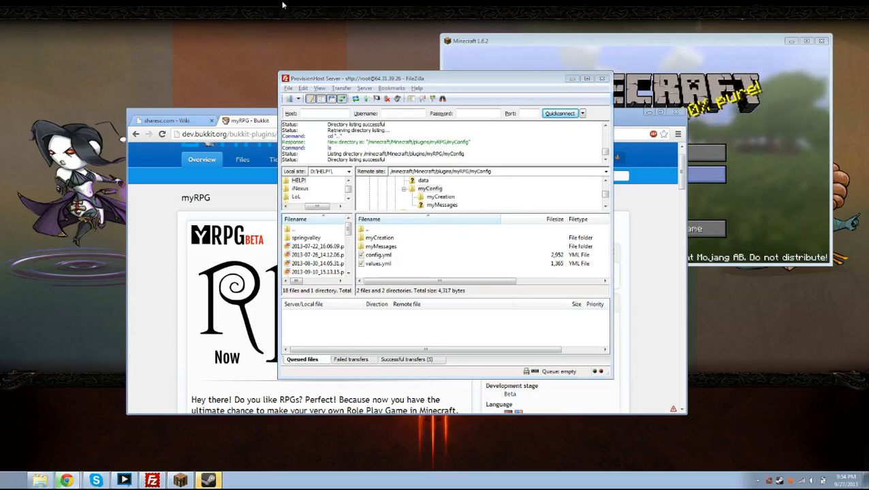
Bring Minecraft forward and join the Omega District server from Multiplayer
{"action": "left_click", "coordinate": [706, 55]}
{"action": "left_click_drag", "start_coordinate": [707, 56], "coordinate": [499, 124]}
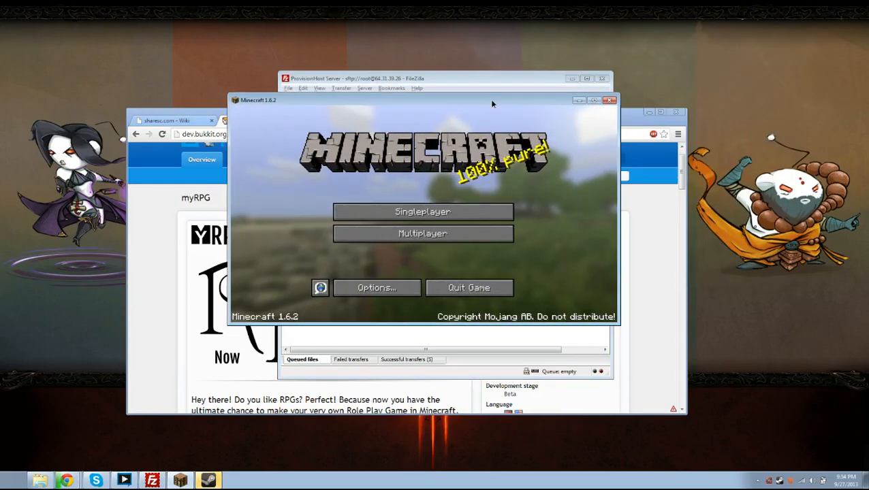
{"action": "left_click_drag", "start_coordinate": [500, 124], "coordinate": [495, 148]}
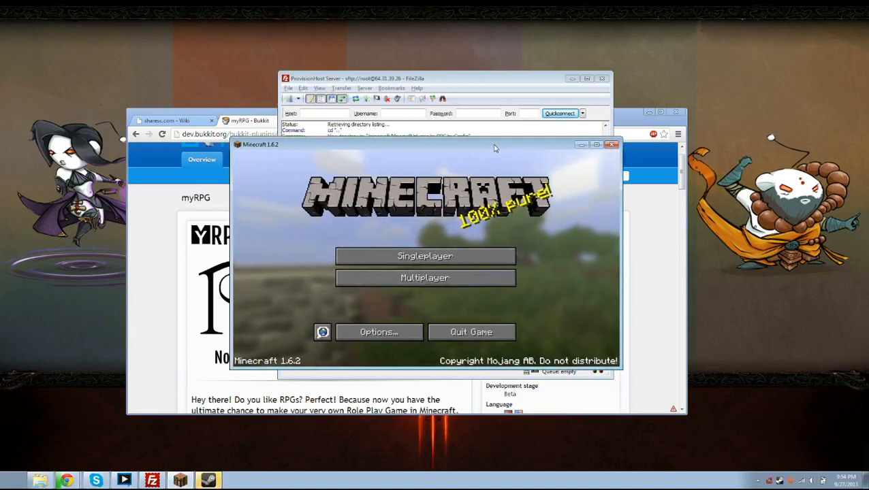
{"action": "left_click", "coordinate": [442, 274]}
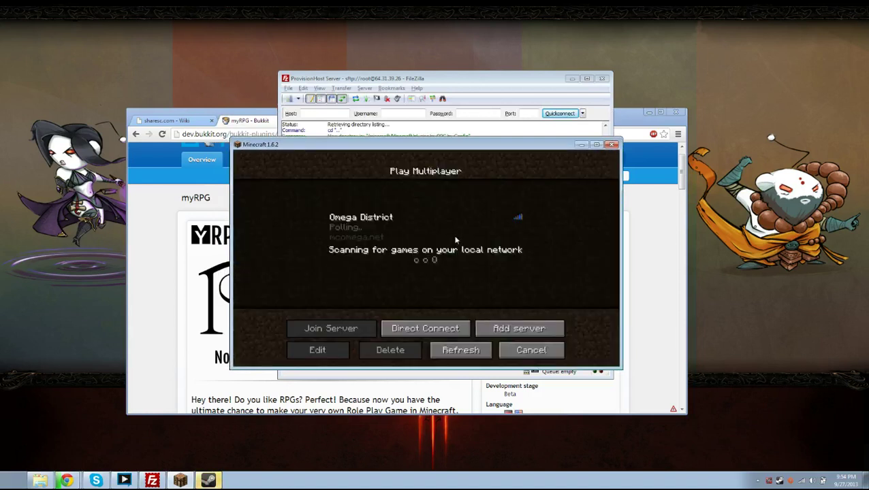
{"action": "double_click", "coordinate": [371, 230]}
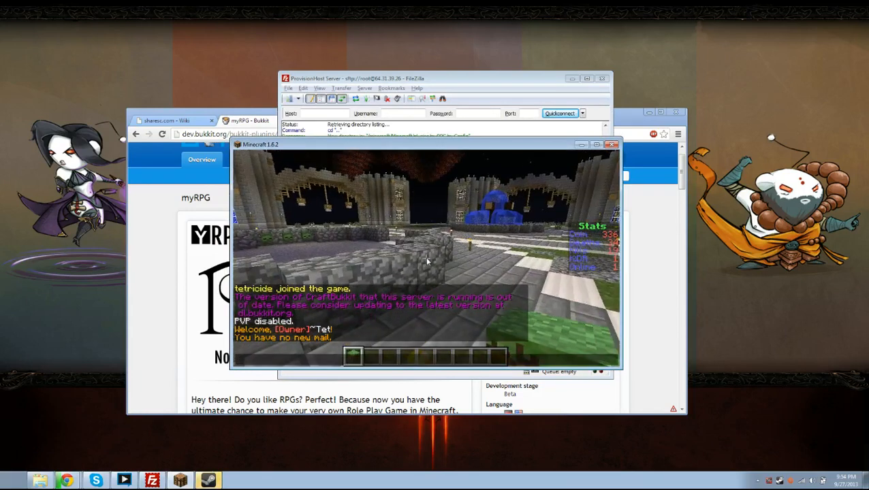
{"action": "type", "text": "Test"}
Send a 'Test' chat message showing the plugin's level prefix, then leave the game focus
{"action": "key", "text": "Return"}
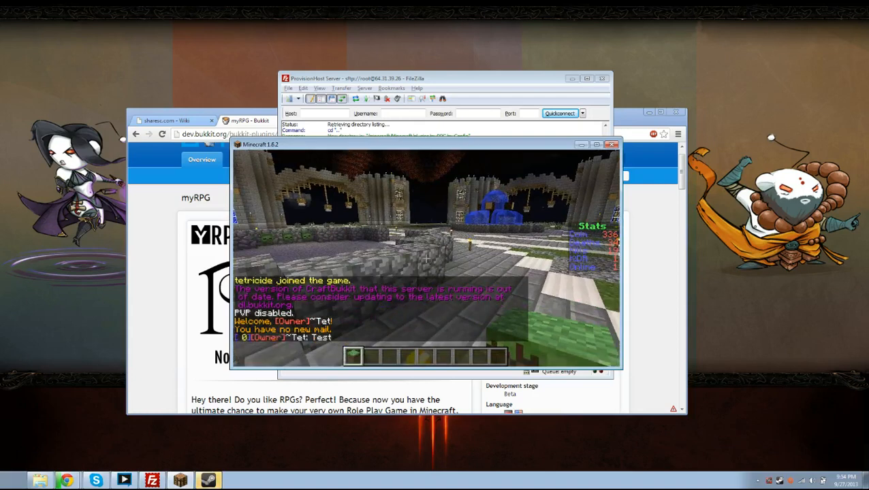
{"action": "key", "text": "t"}
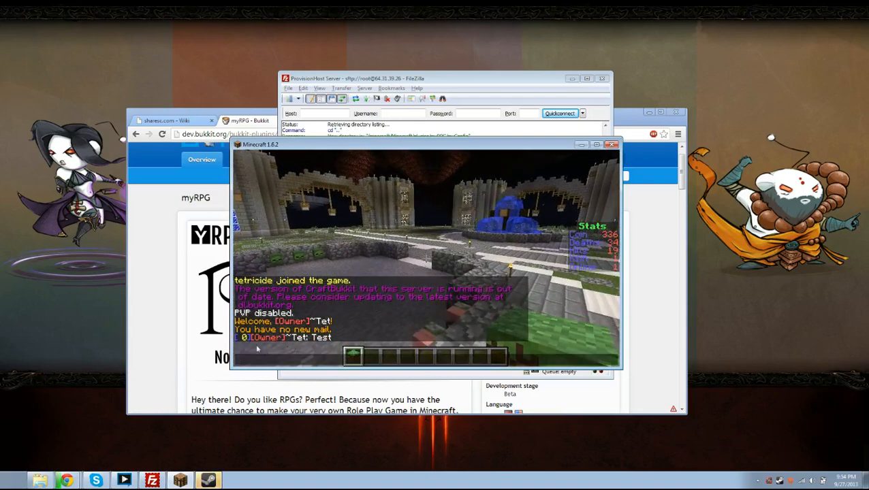
{"action": "key", "text": "Escape"}
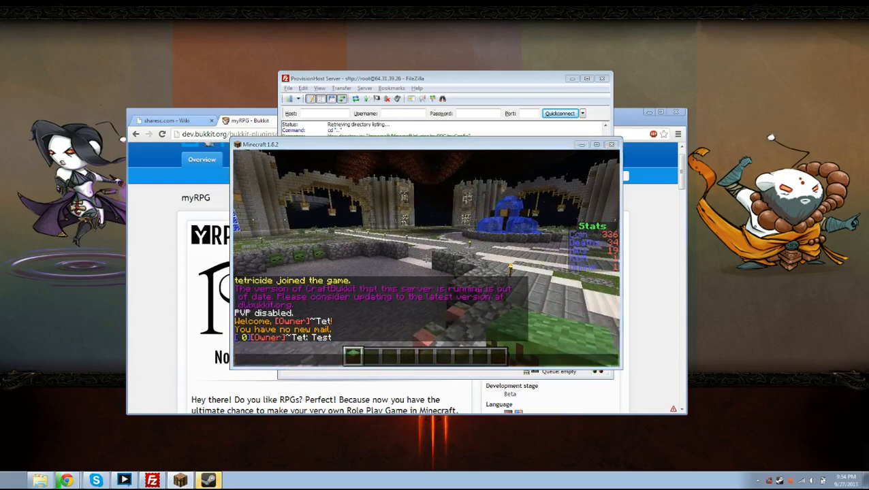
{"action": "key", "text": "alt+Tab"}
Move the game window up-left and enlarge it from the bottom-right corner
{"action": "left_click_drag", "start_coordinate": [379, 141], "coordinate": [247, 41]}
{"action": "left_click_drag", "start_coordinate": [485, 269], "coordinate": [696, 383]}
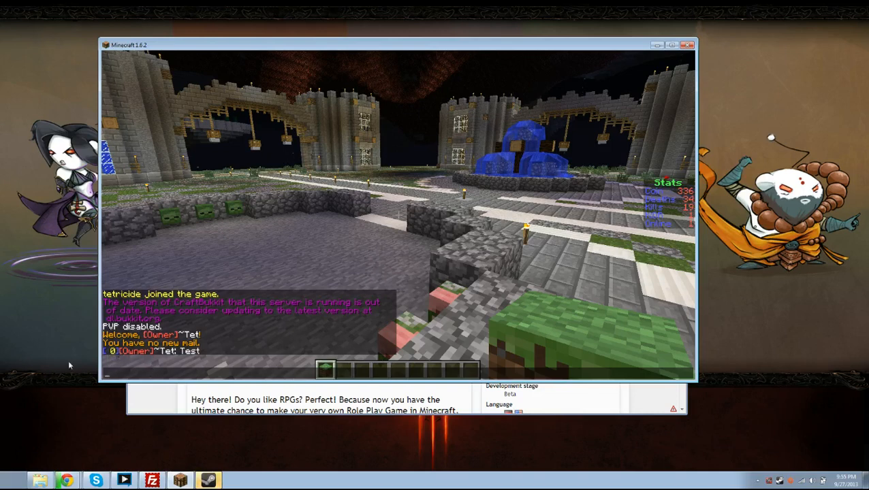
{"action": "key", "text": "Escape"}
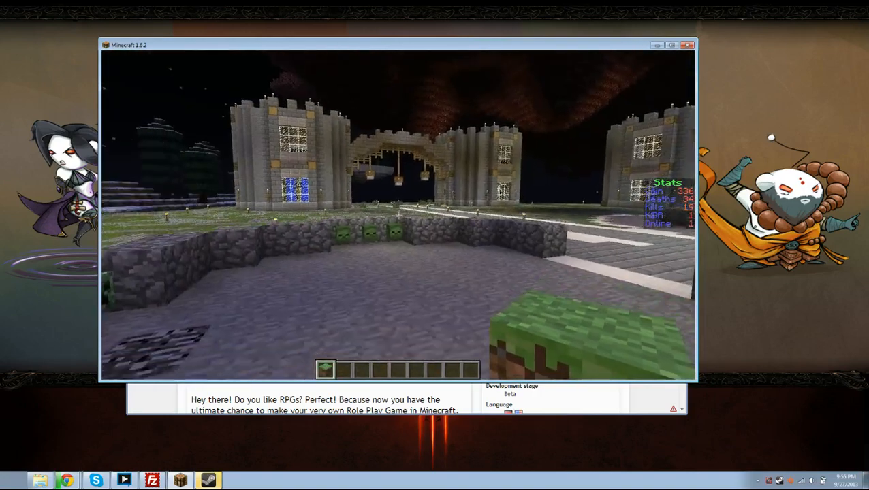
{"action": "key", "text": "w"}
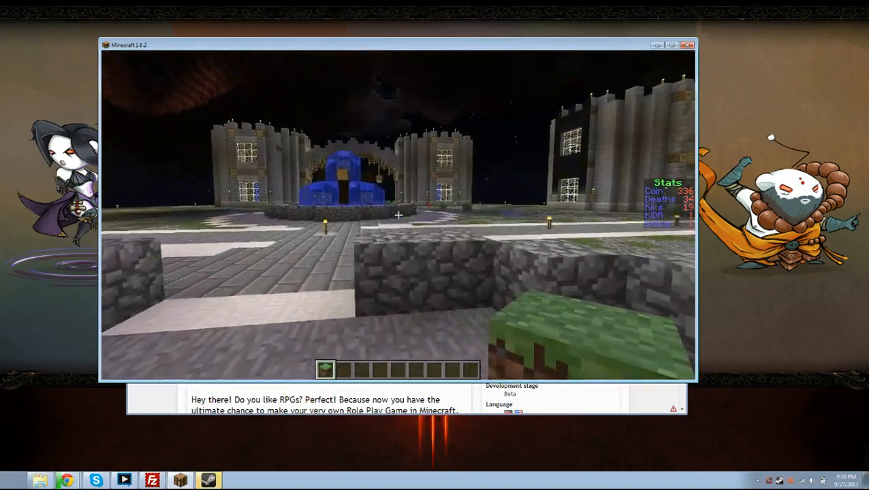
{"action": "key", "text": "space"}
{"action": "key", "text": "w"}
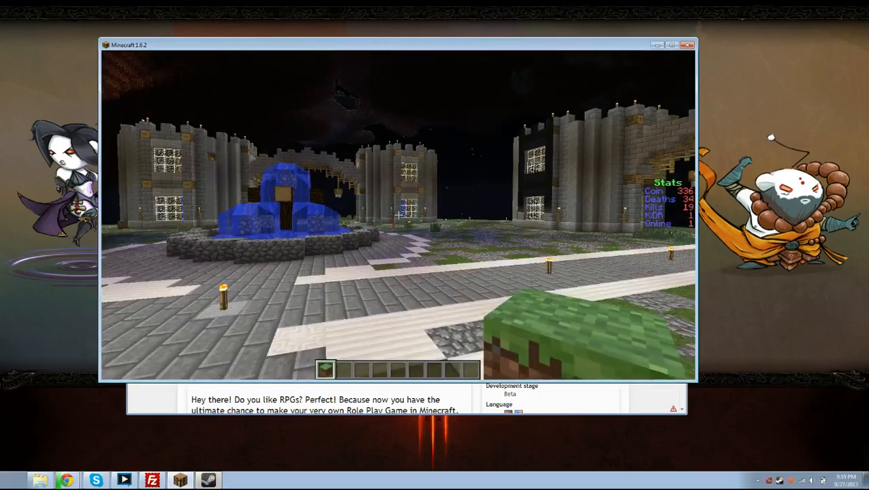
{"action": "key", "text": "w"}
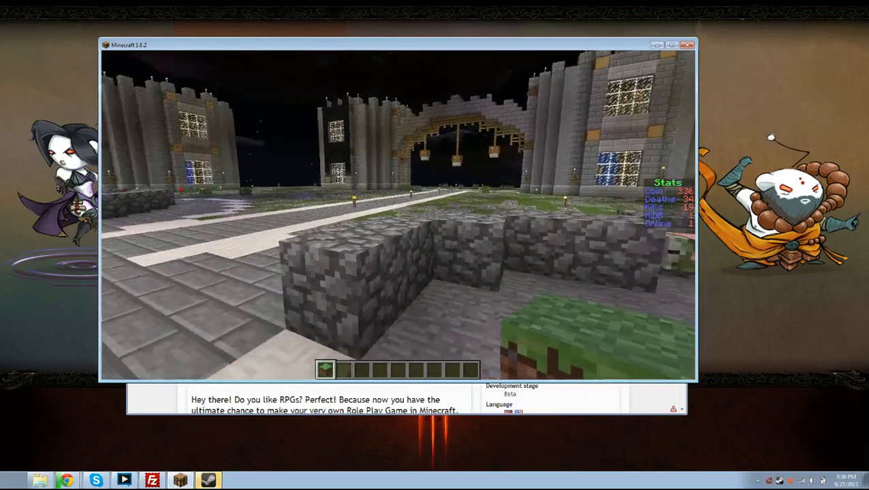
{"action": "key", "text": "a"}
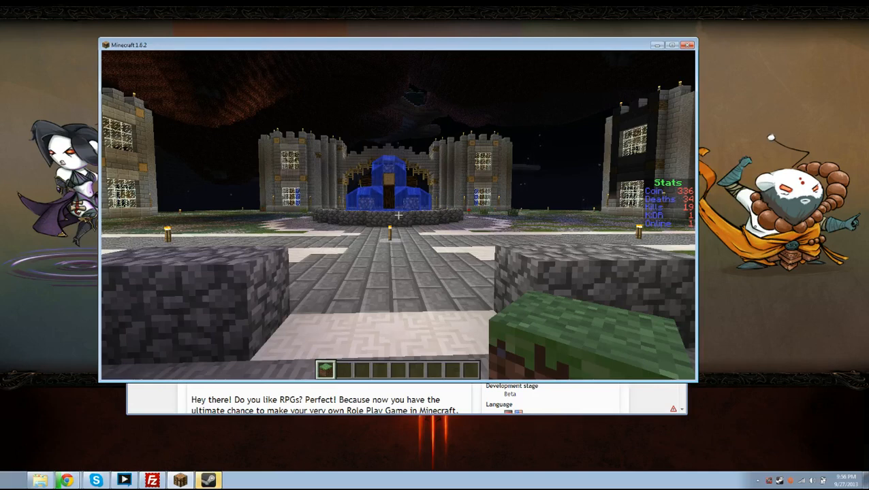
{"action": "key", "text": "s"}
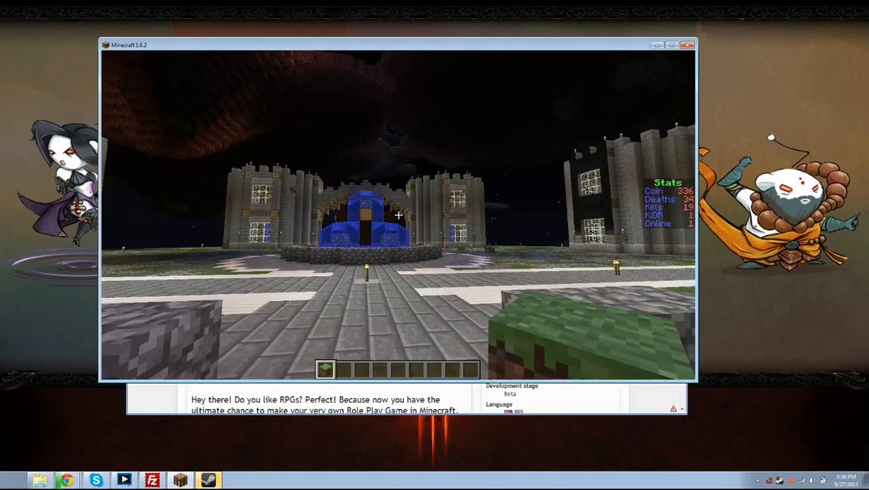